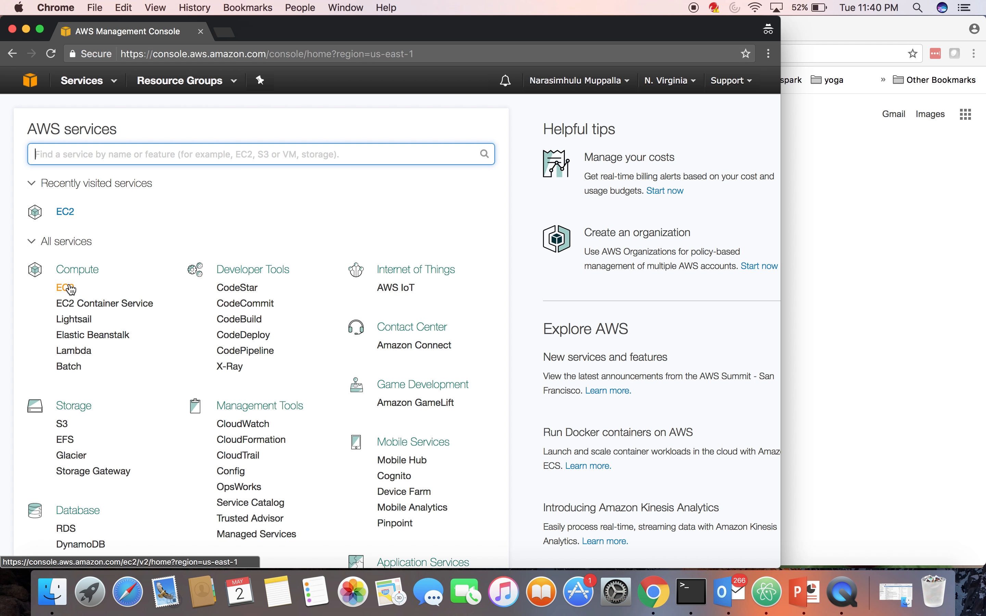
# - Open the EC2 dashboard and start the wizard for launching a new instance
pyautogui.click(71, 288)
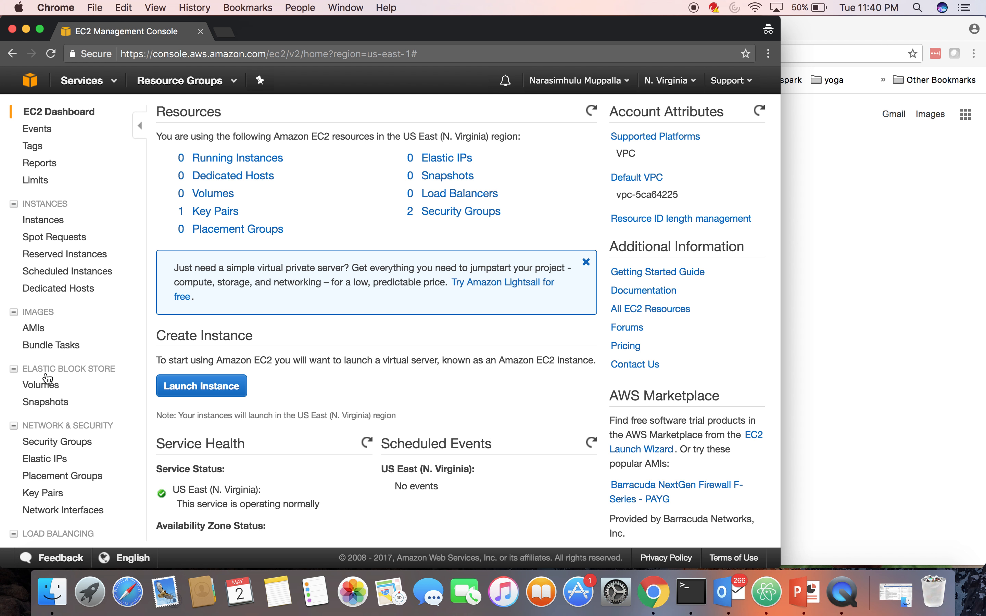
pyautogui.click(843, 597)
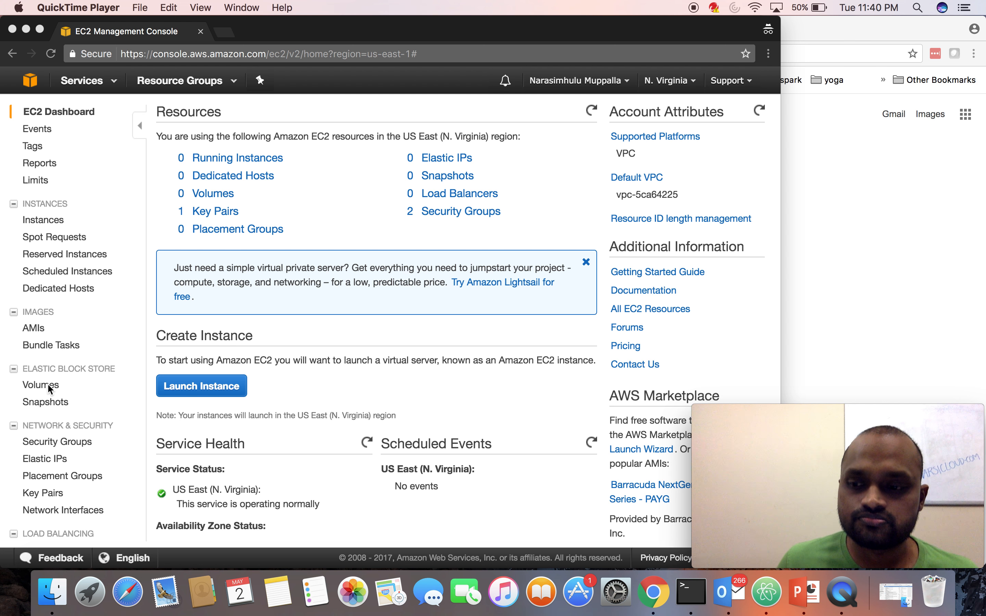
pyautogui.scroll(-10, 48, 388)
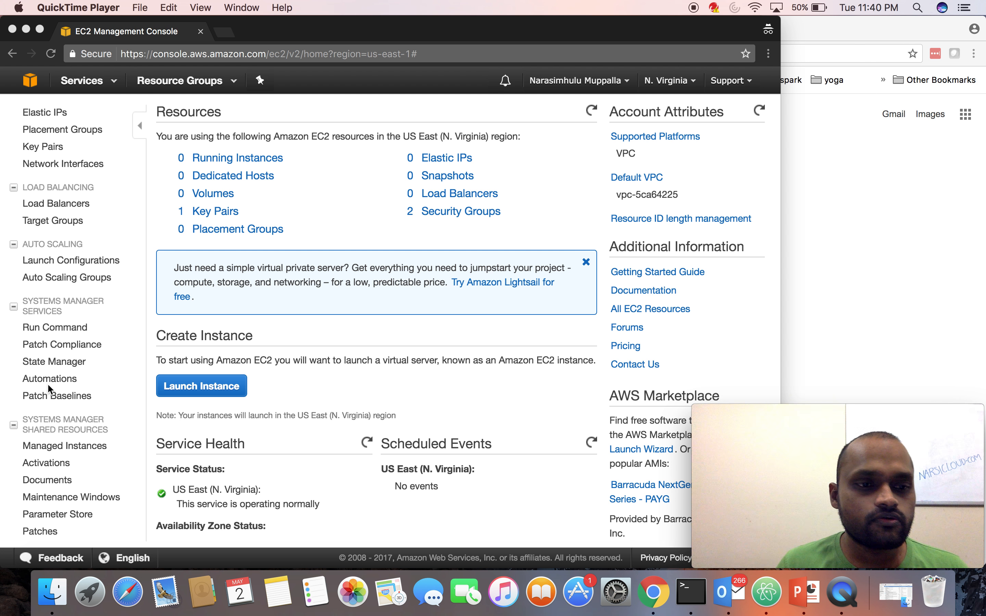
pyautogui.scroll(10, 47, 383)
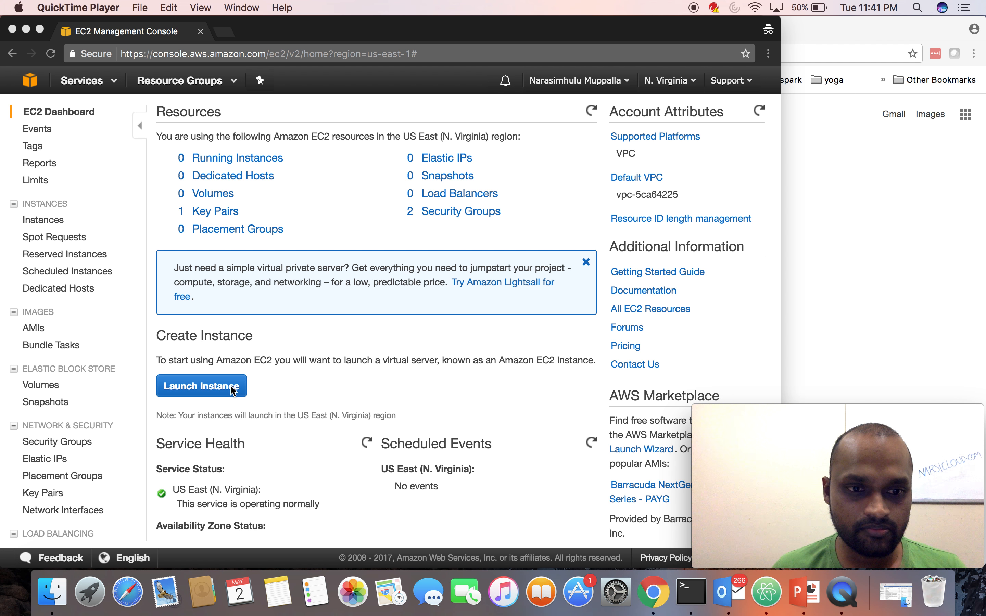
pyautogui.click(279, 385)
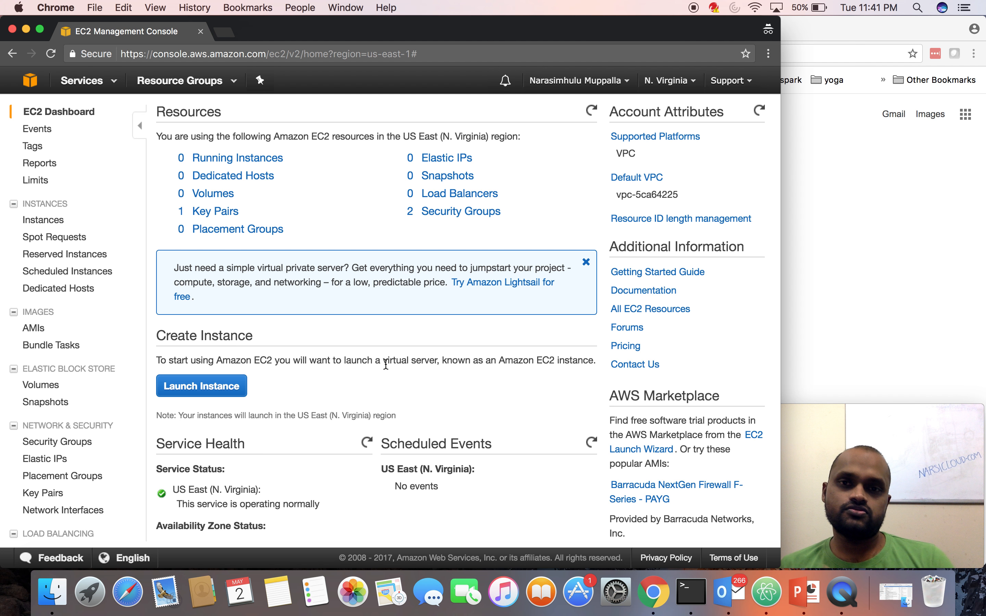
pyautogui.click(221, 391)
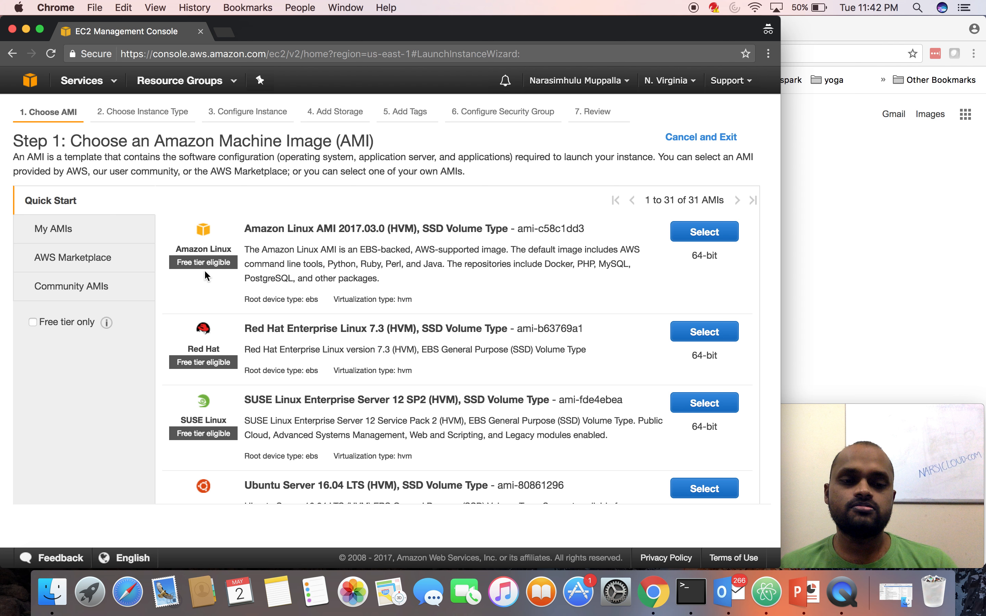
# - Limit the machine images to free tier only and select Amazon Linux AMI 2017.03.0 (HVM), SSD Volume Type
pyautogui.scroll(-3, 312, 327)
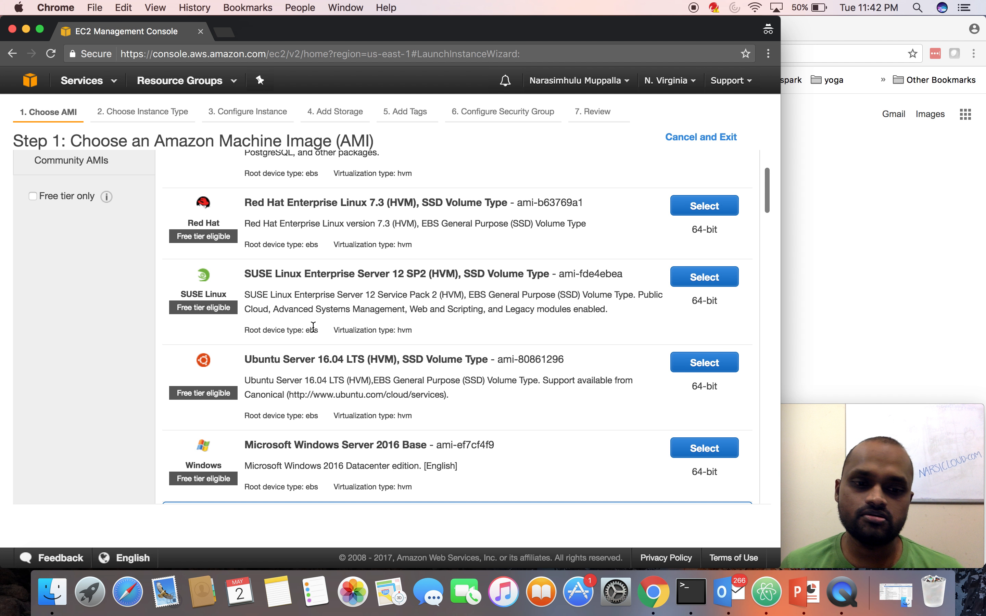
pyautogui.scroll(-2, 312, 327)
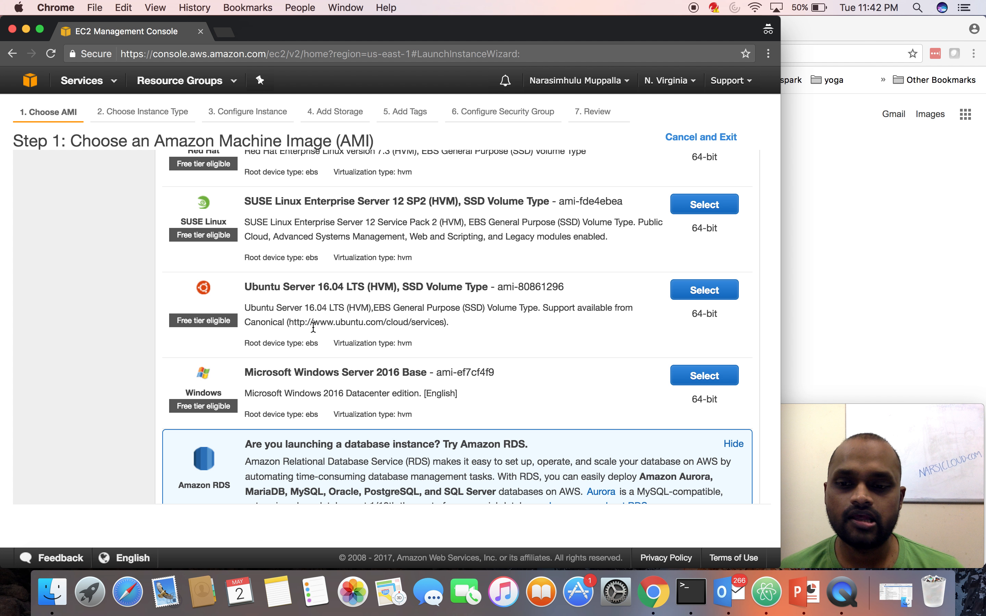
pyautogui.scroll(5, 313, 327)
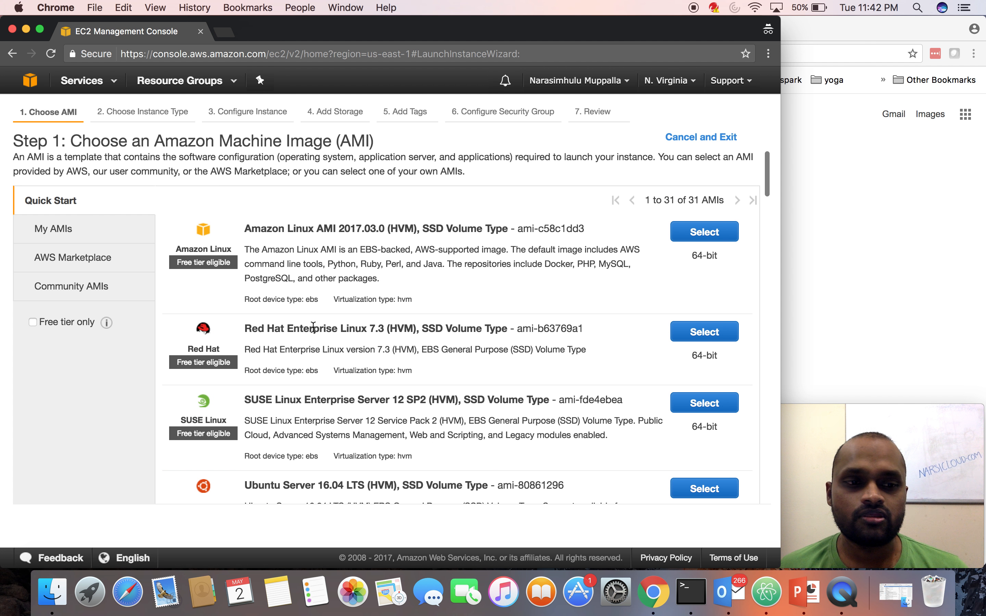
pyautogui.click(33, 322)
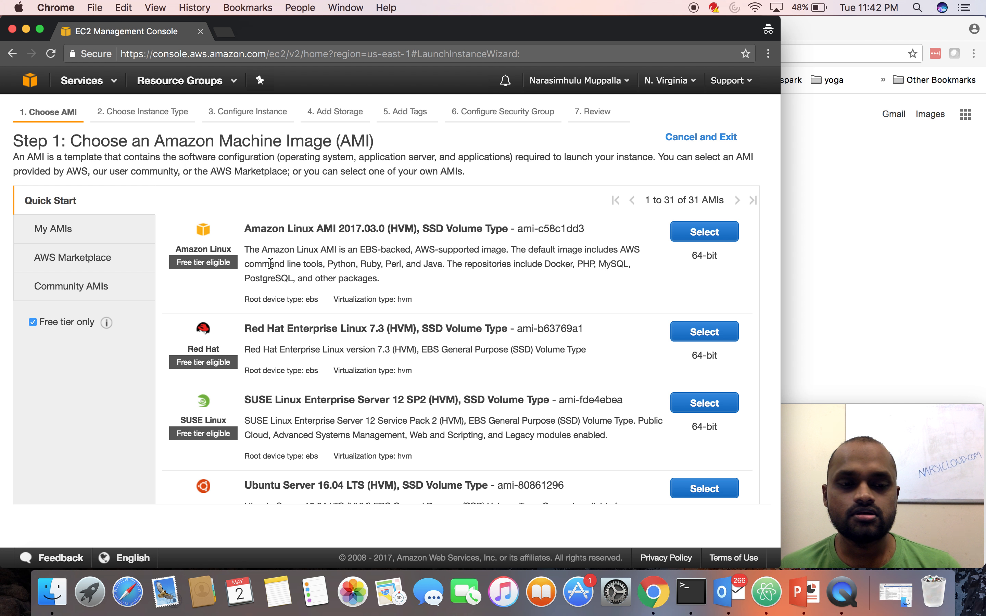
pyautogui.click(707, 234)
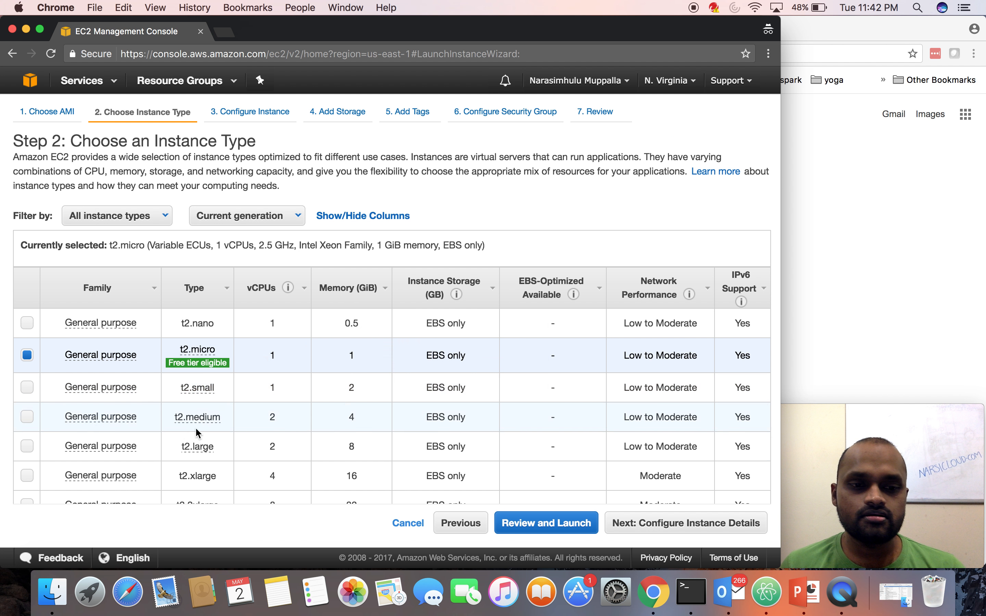
# - Keep the free-tier t2.micro instance type and accept the default instance details, continuing to the storage settings
pyautogui.scroll(-3, 258, 435)
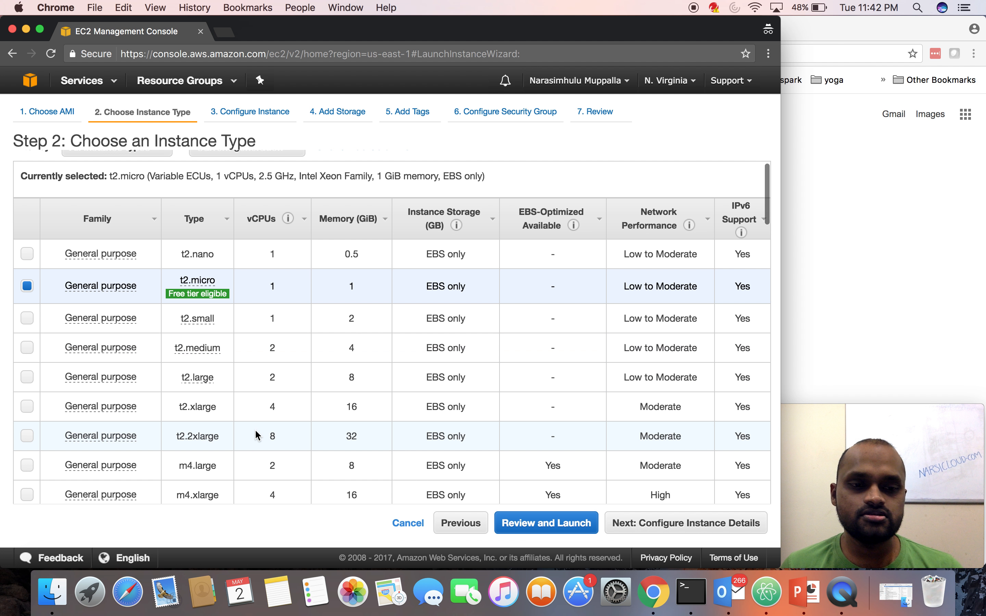
pyautogui.moveTo(184, 300)
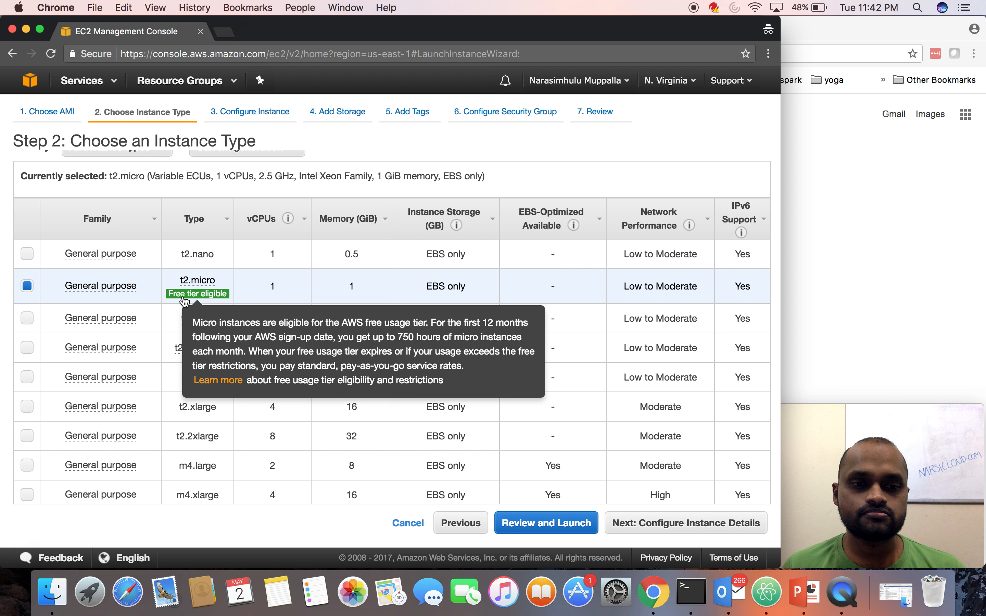
pyautogui.moveTo(204, 280)
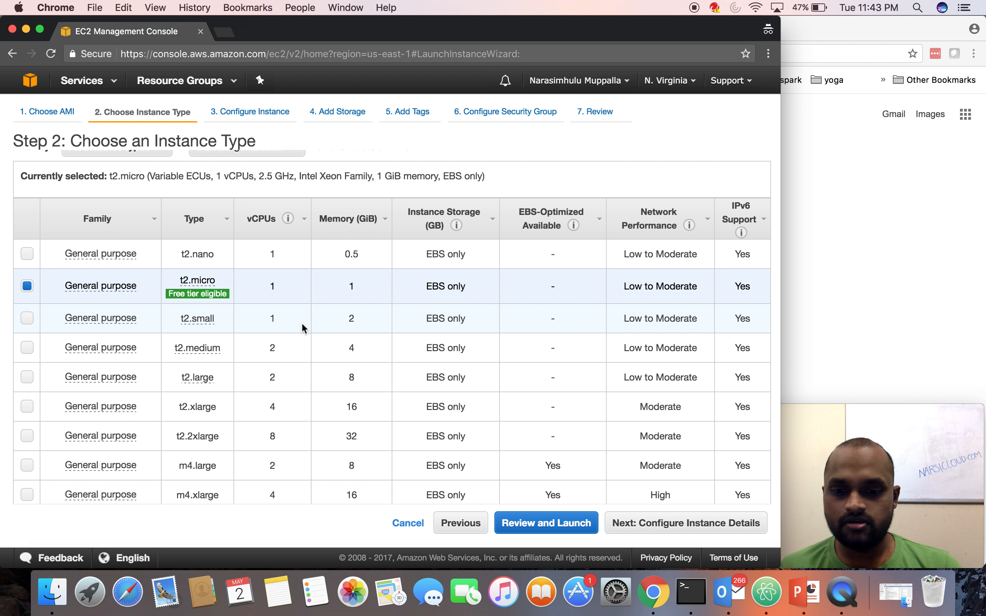
pyautogui.click(658, 527)
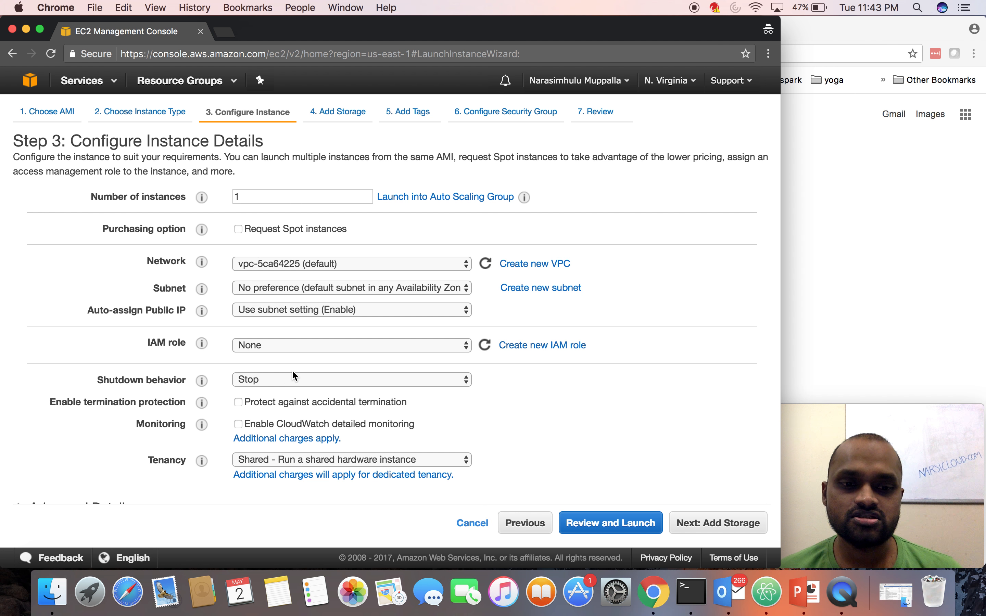
pyautogui.click(727, 527)
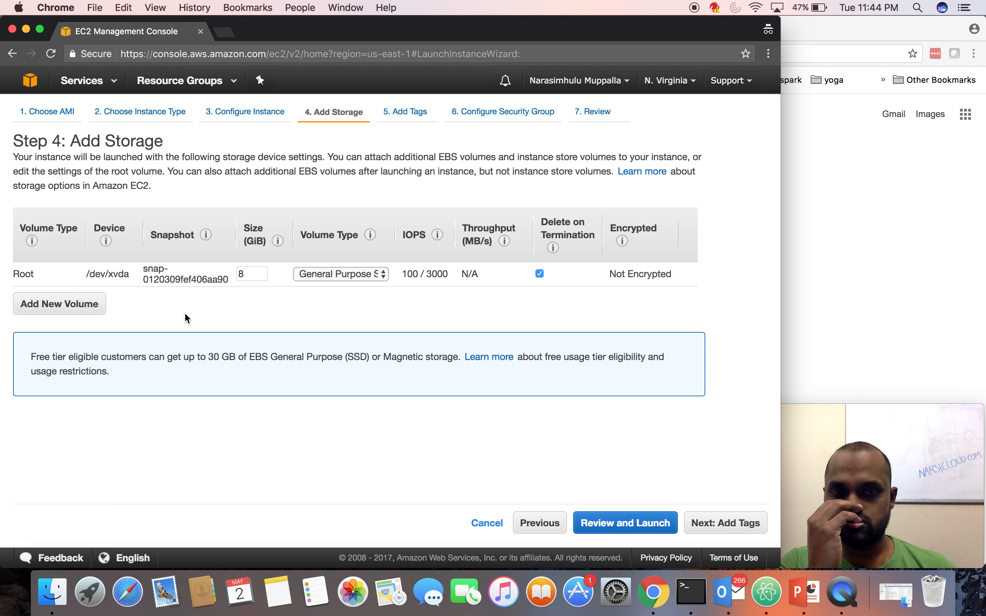
pyautogui.click(82, 306)
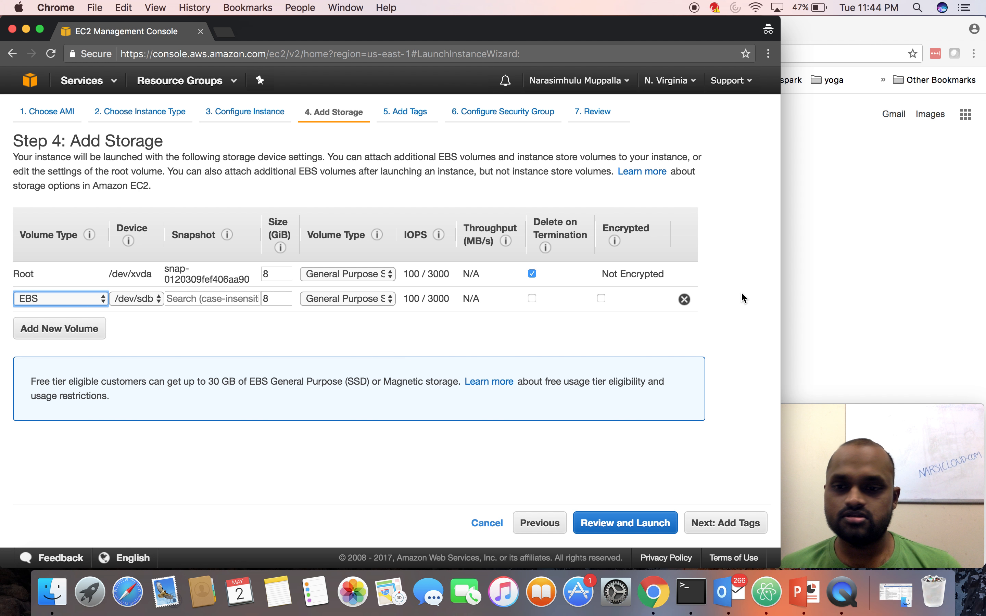
pyautogui.click(684, 300)
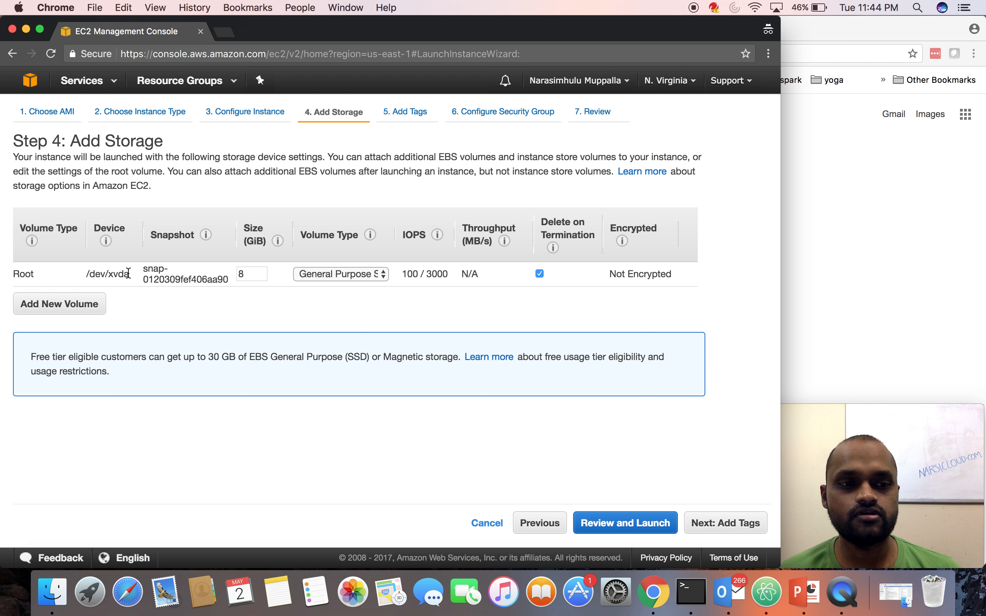
pyautogui.moveTo(433, 291)
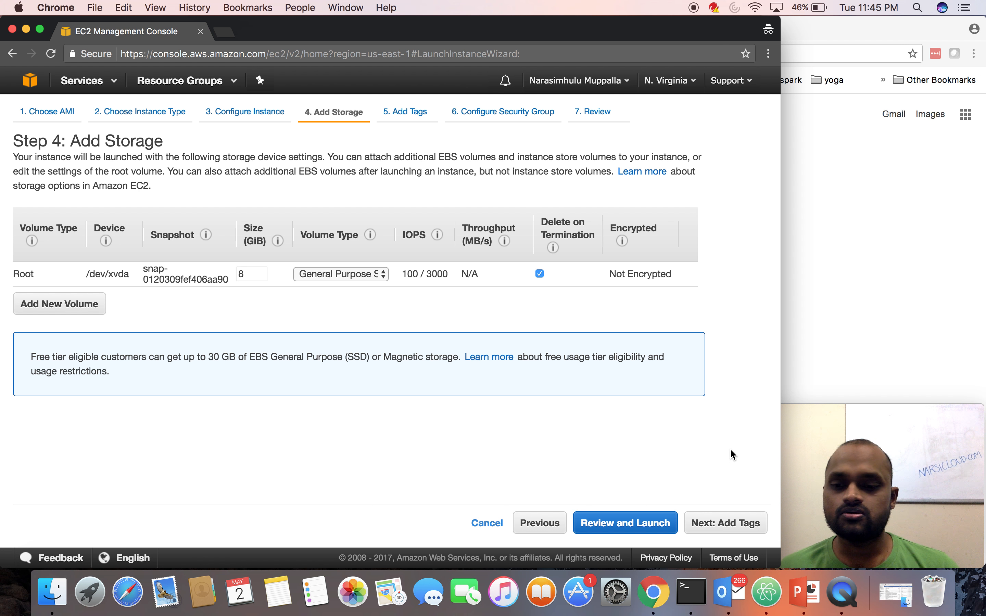
# - Accept the default root volume and add a tag with key Name and value narsicloudec2
pyautogui.click(736, 524)
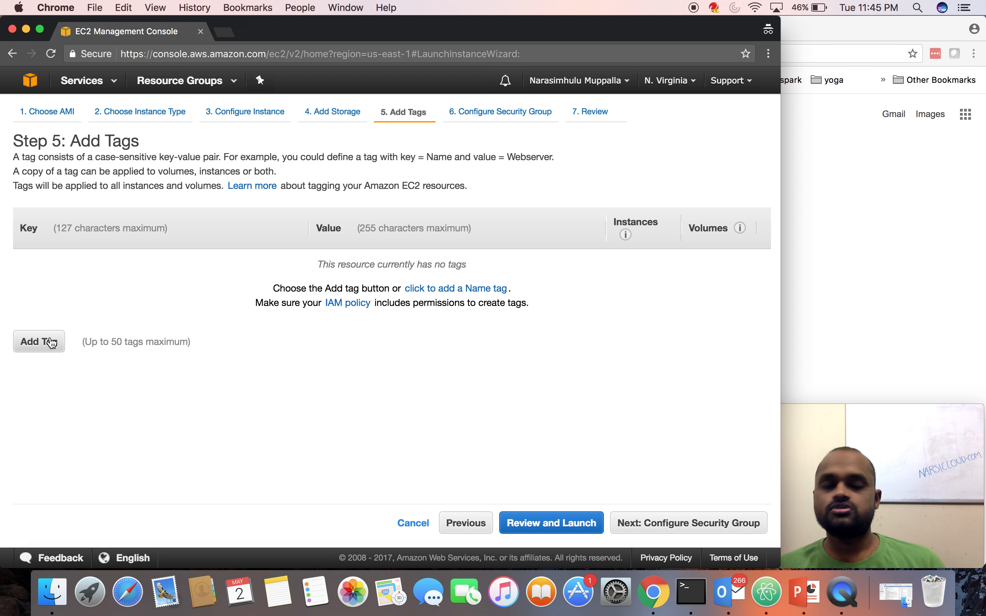
pyautogui.click(34, 346)
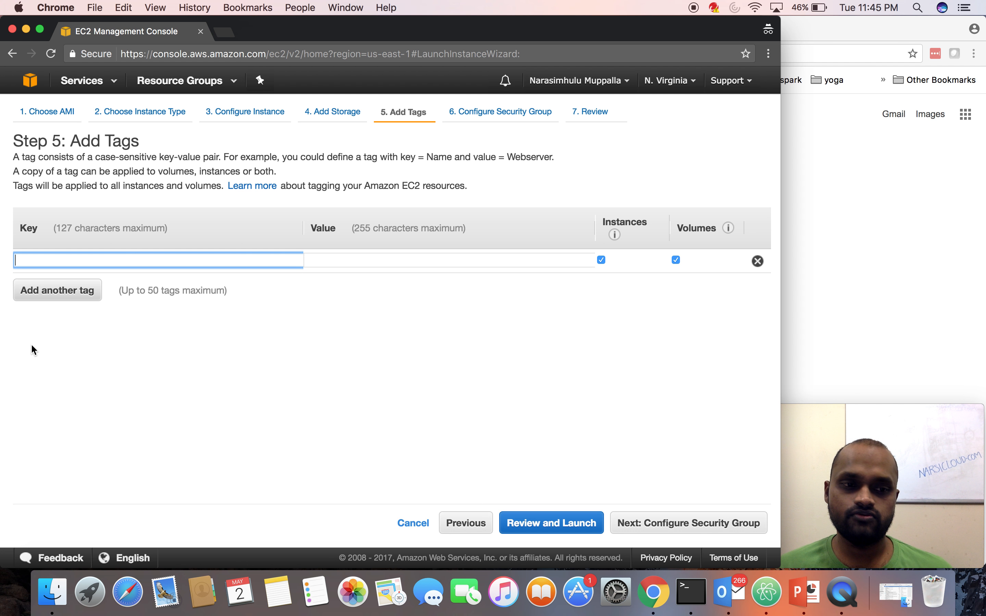
pyautogui.write('Name')
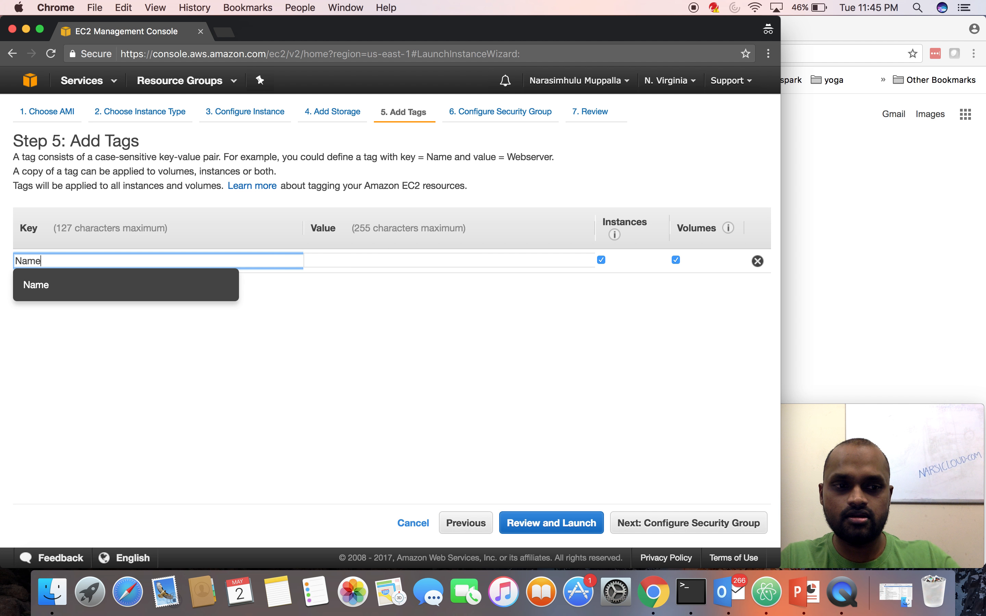
pyautogui.click(306, 260)
pyautogui.write('nars')
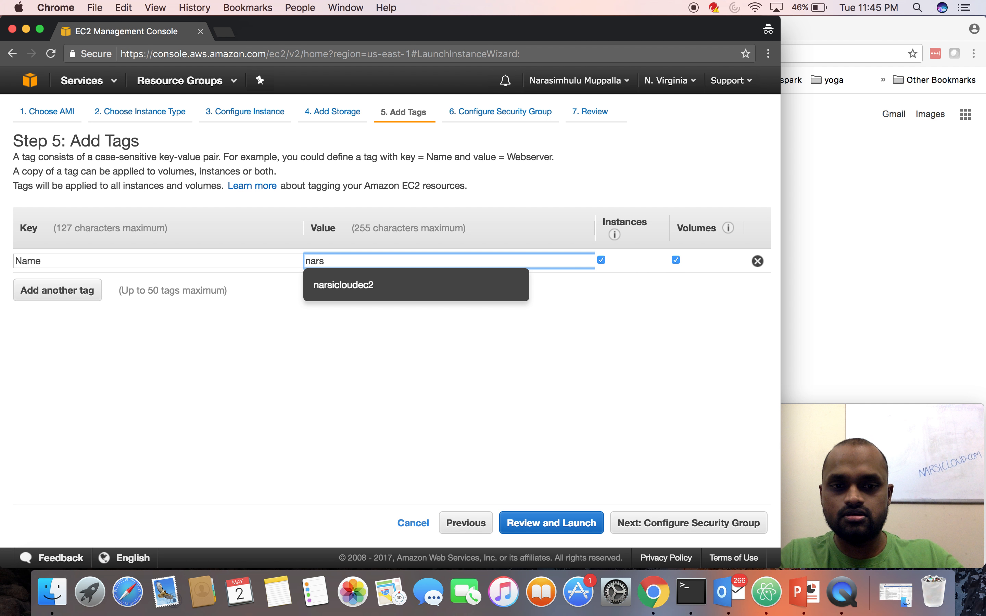
pyautogui.write('icl')
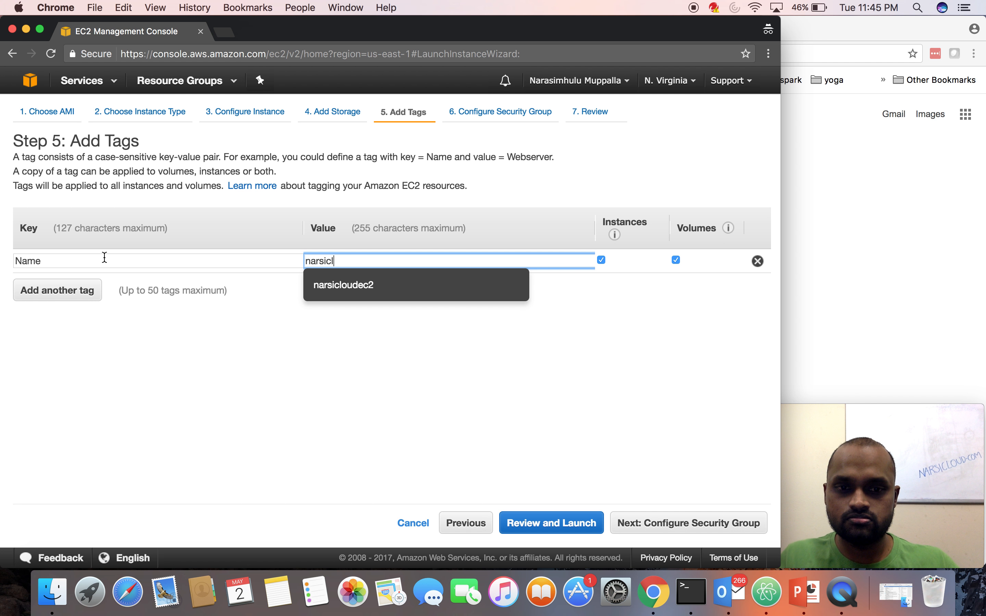
pyautogui.click(381, 286)
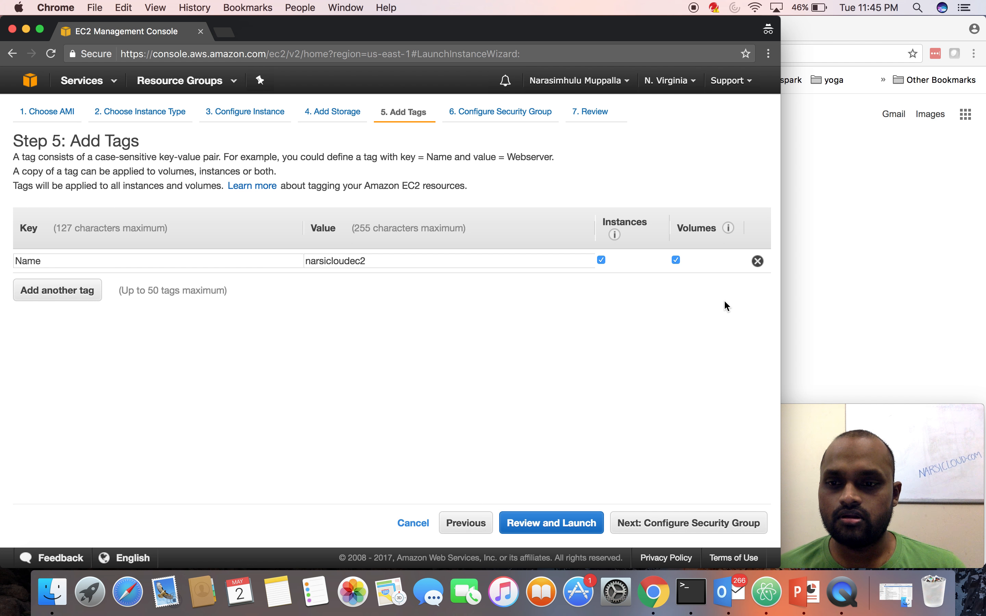
# - Accept the new security group with its default SSH rule and continue to the launch review
pyautogui.click(672, 526)
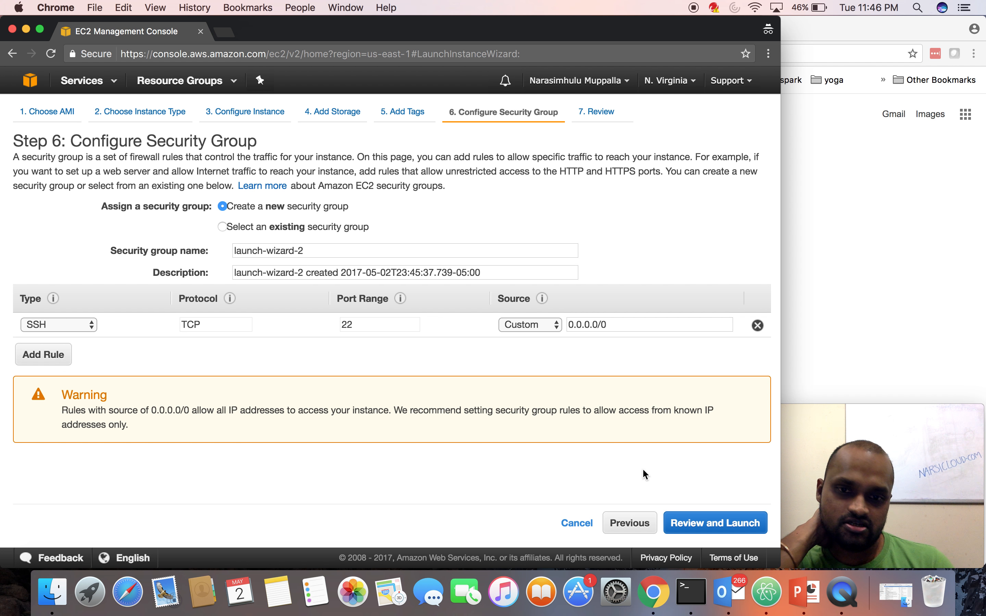
pyautogui.click(707, 524)
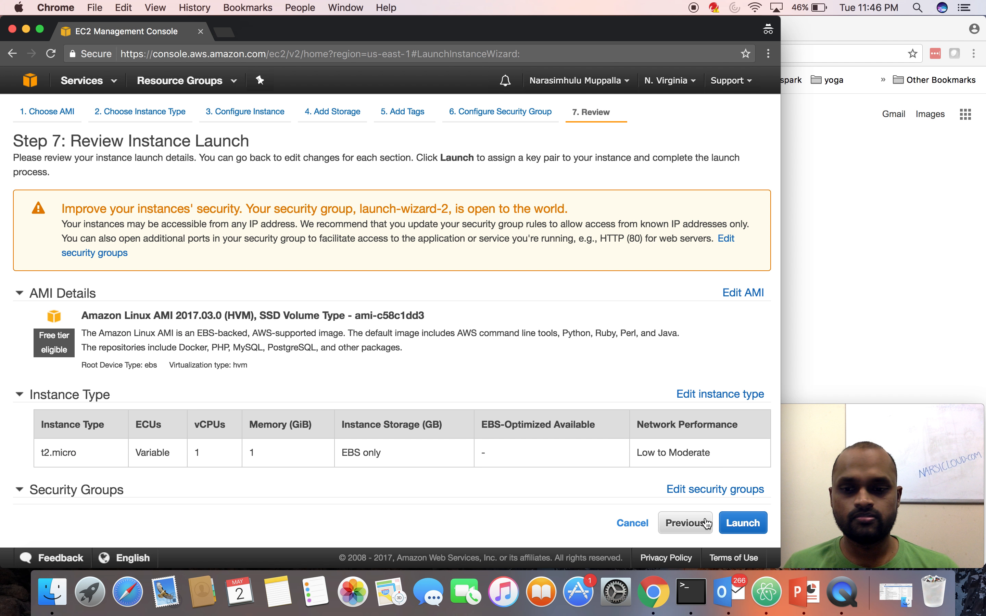
# - Review the launch summary, expanding the instance details, storage and tags sections
pyautogui.scroll(-5, 647, 456)
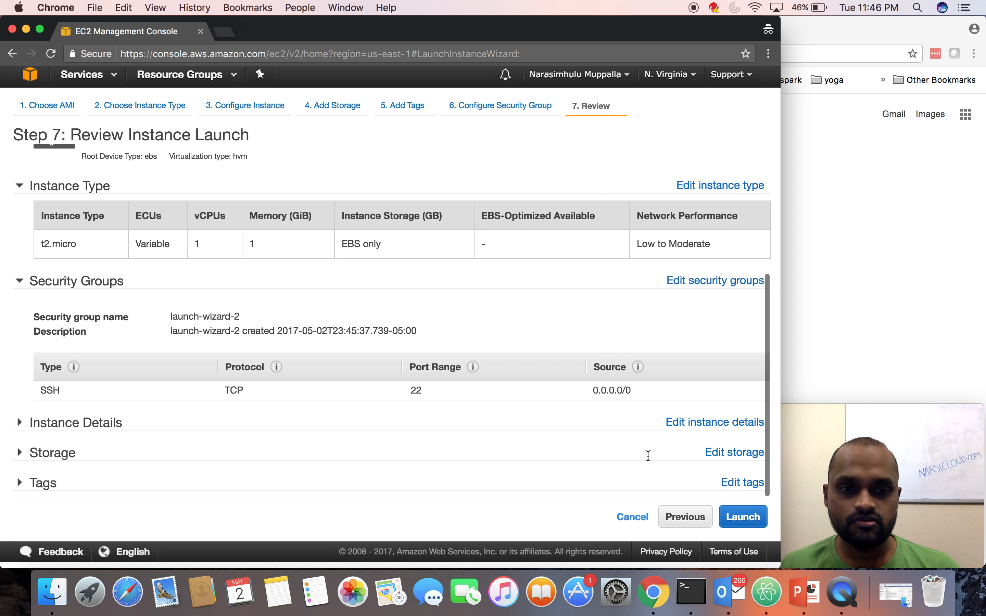
pyautogui.click(21, 429)
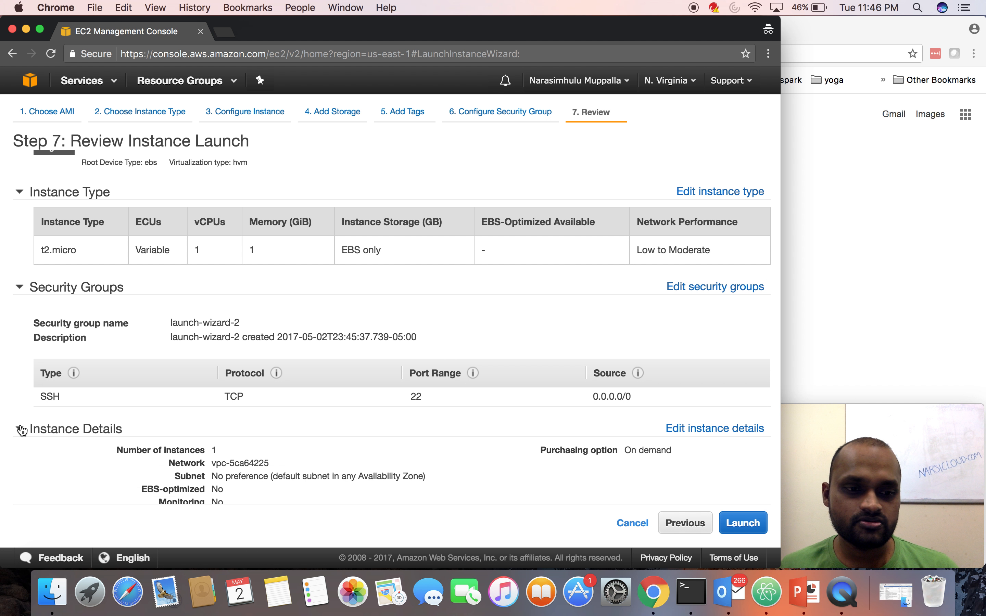
pyautogui.scroll(-4, 229, 466)
pyautogui.scroll(-1, 229, 466)
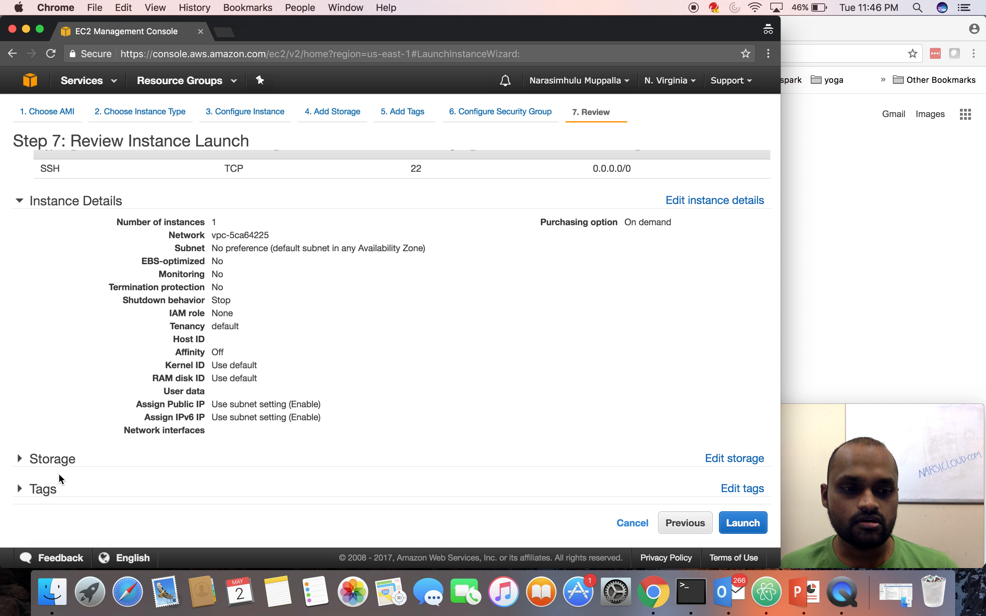
pyautogui.click(16, 460)
pyautogui.scroll(-2, 109, 449)
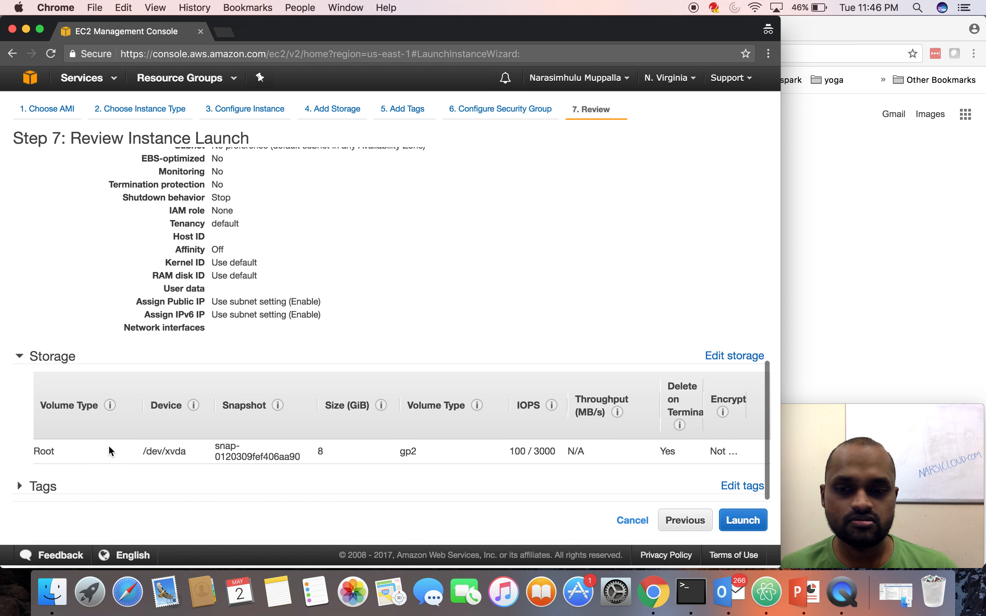
pyautogui.click(20, 489)
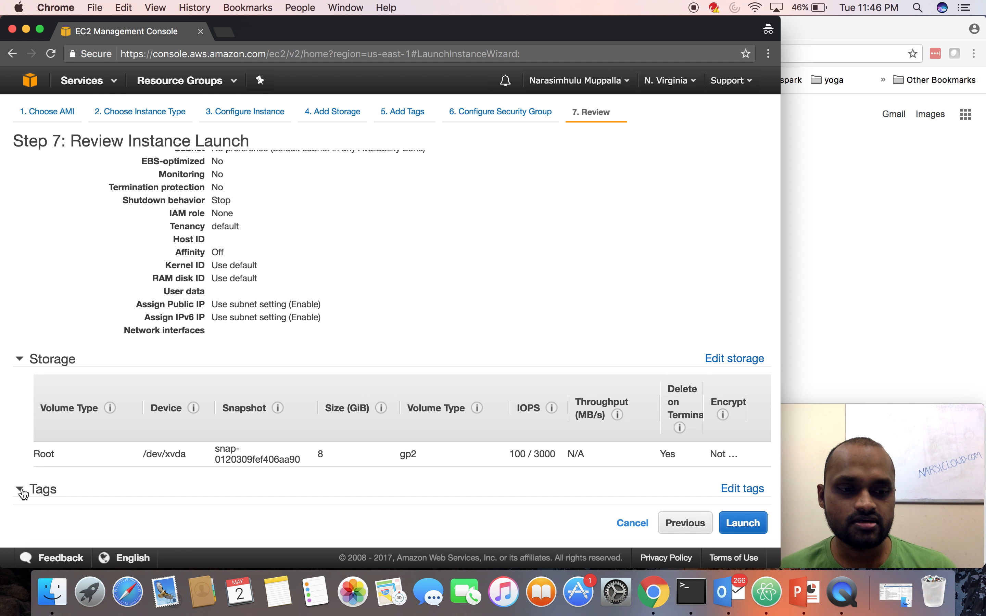
pyautogui.scroll(-1, 235, 453)
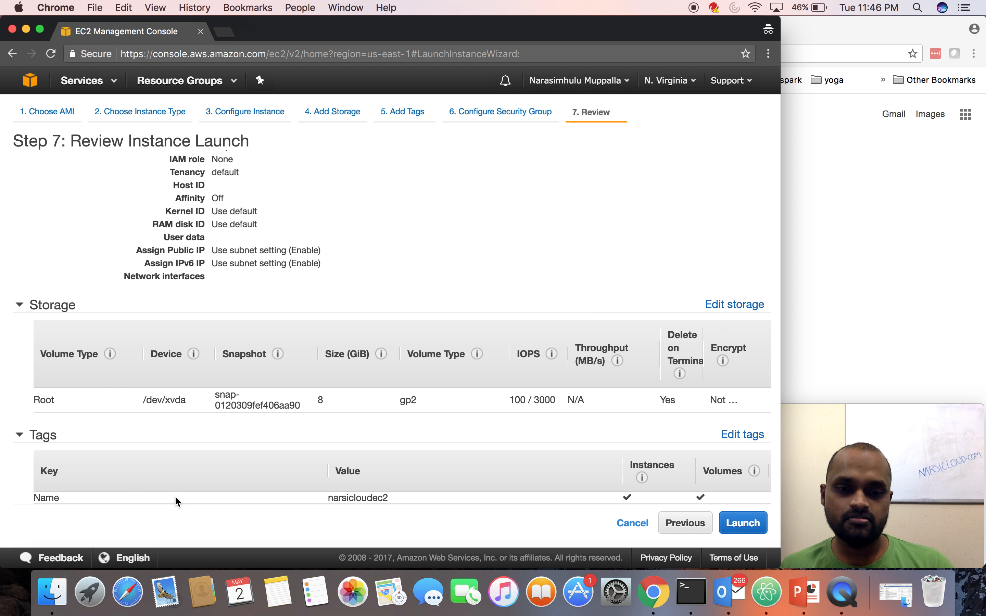
# - Proceed to launch, create a new key pair named narsikey and download its private key file
pyautogui.click(743, 523)
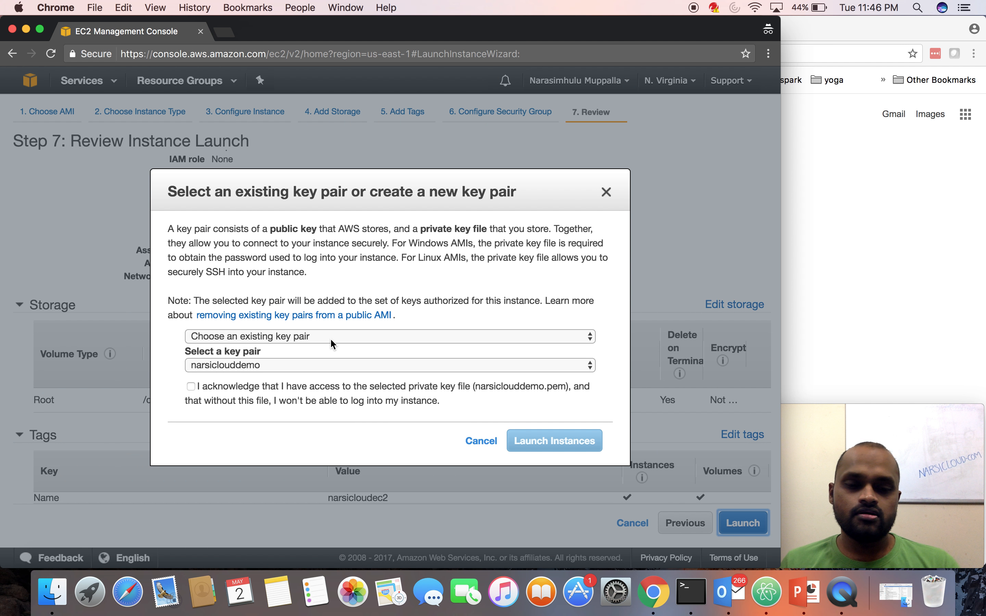
pyautogui.click(289, 362)
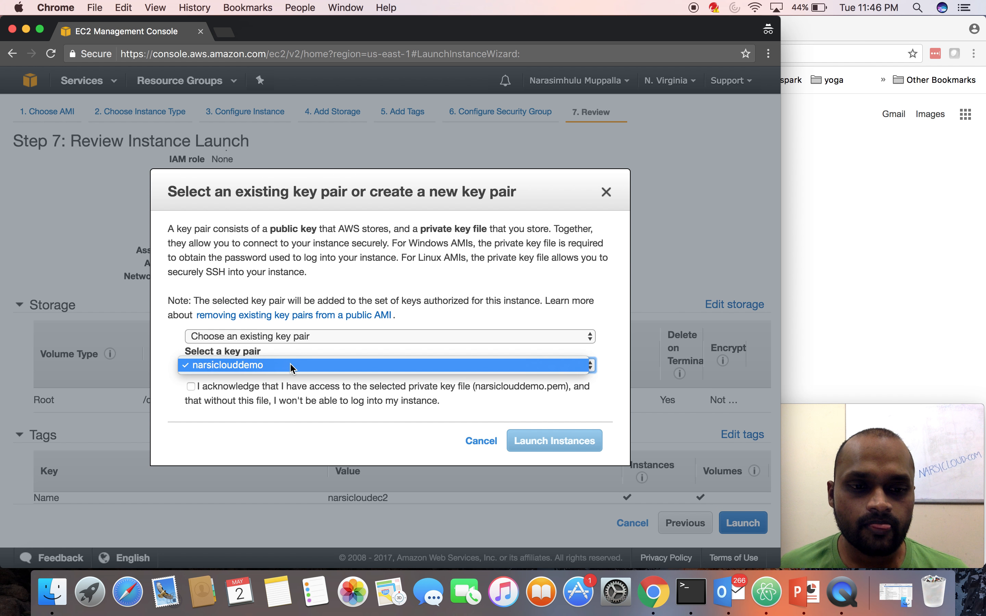
pyautogui.click(290, 366)
pyautogui.click(266, 336)
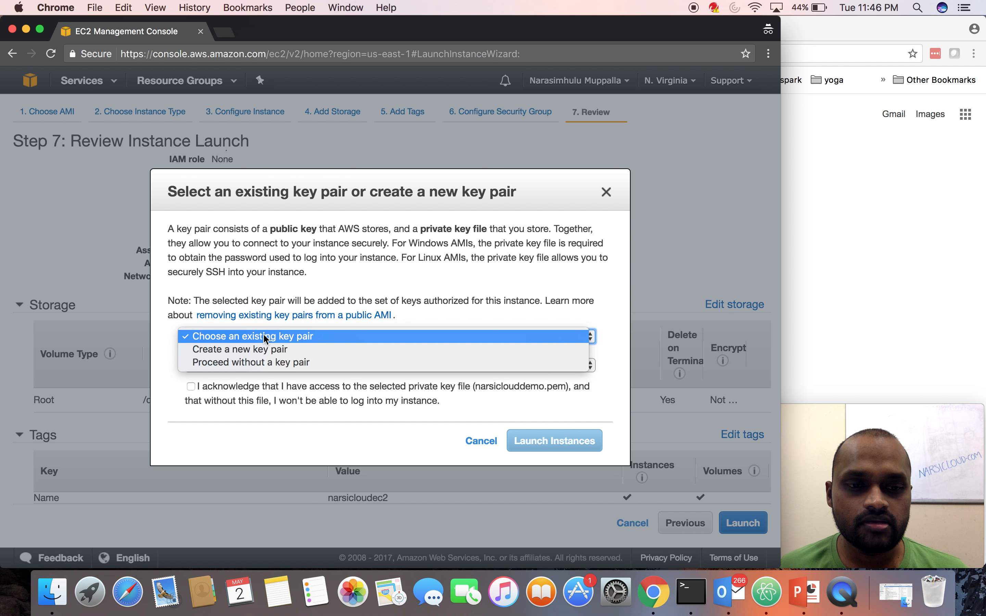
pyautogui.click(223, 413)
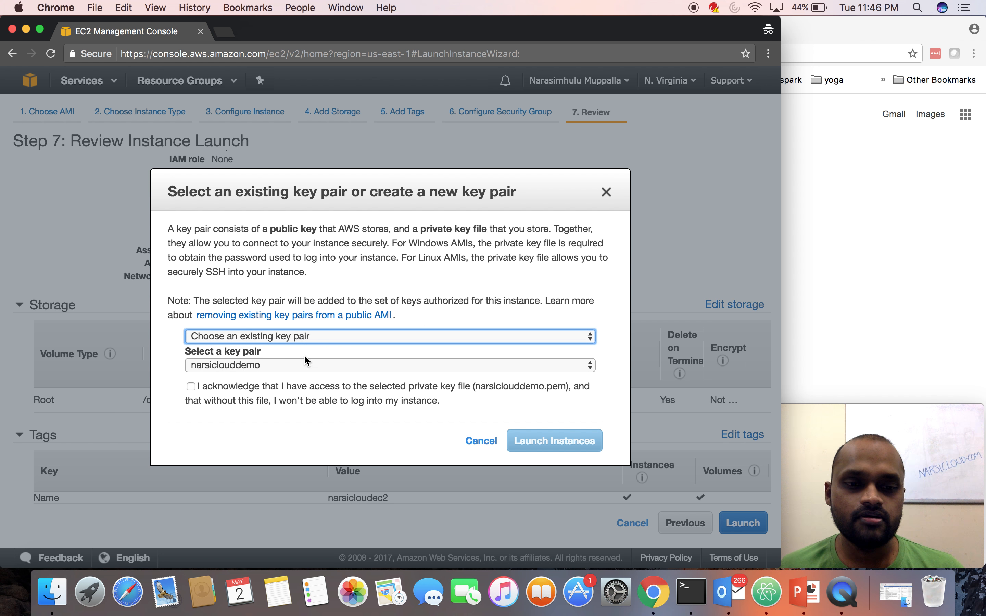
pyautogui.click(291, 339)
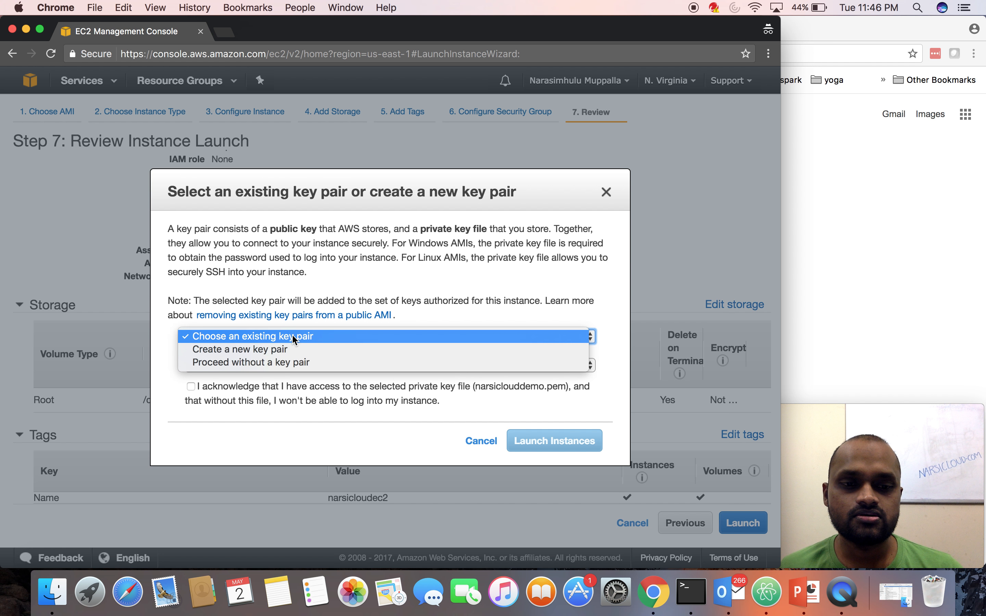
pyautogui.click(274, 346)
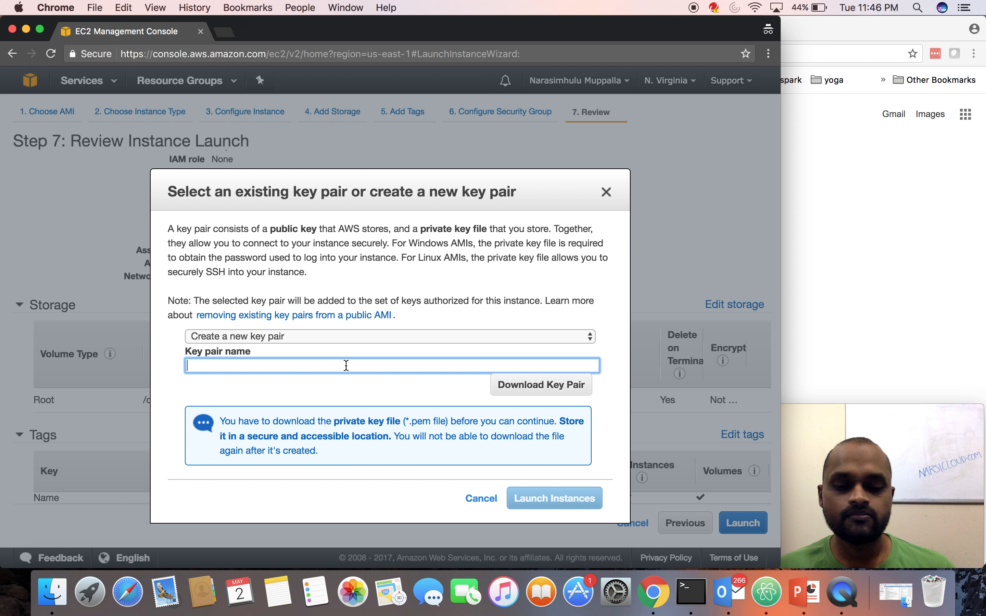
pyautogui.write('nar')
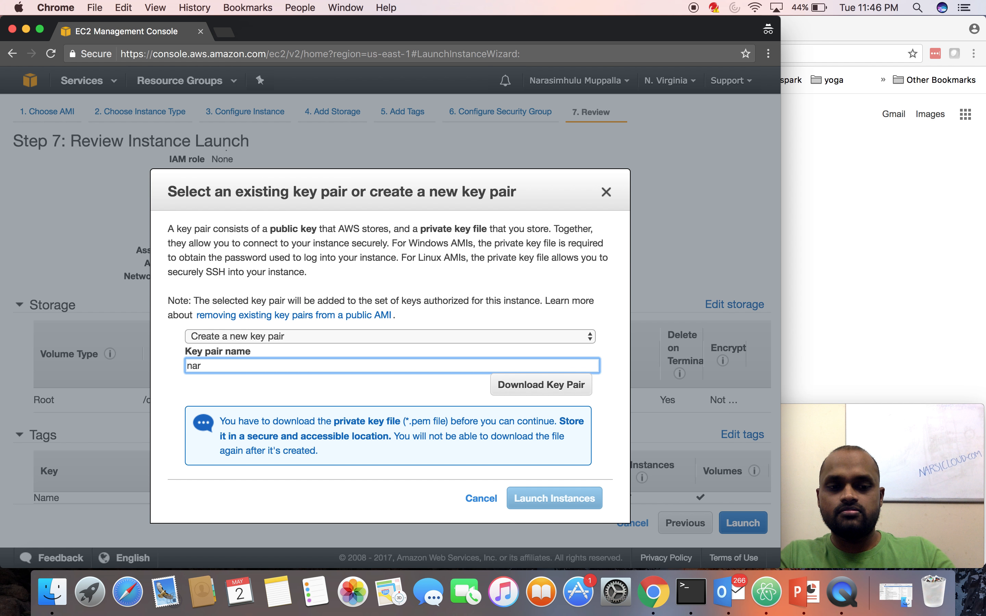
pyautogui.write('sikey')
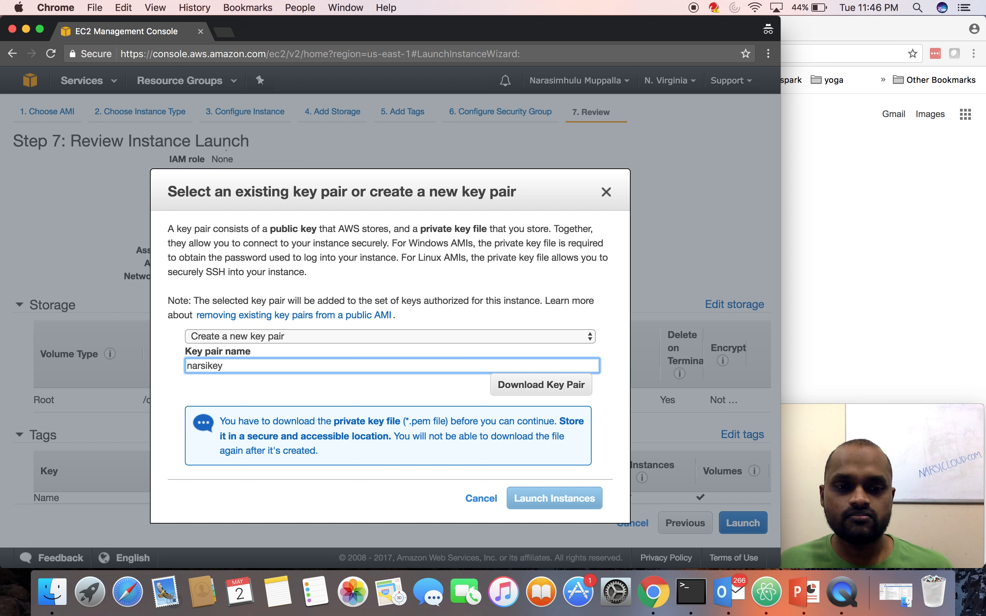
pyautogui.click(526, 388)
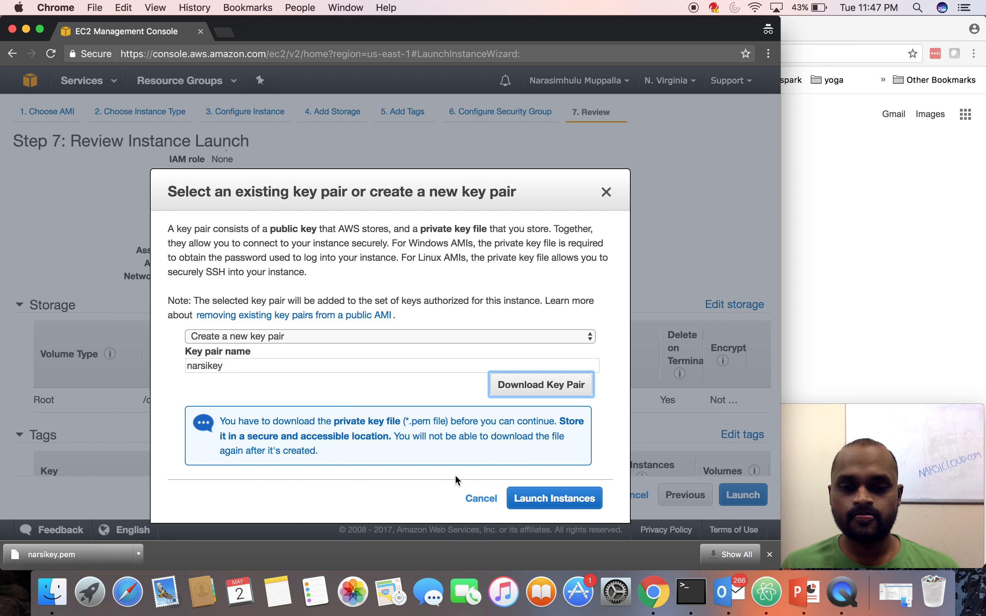
# - Launch the instance and open its entry in the instances list, checking all of its columns
pyautogui.click(578, 501)
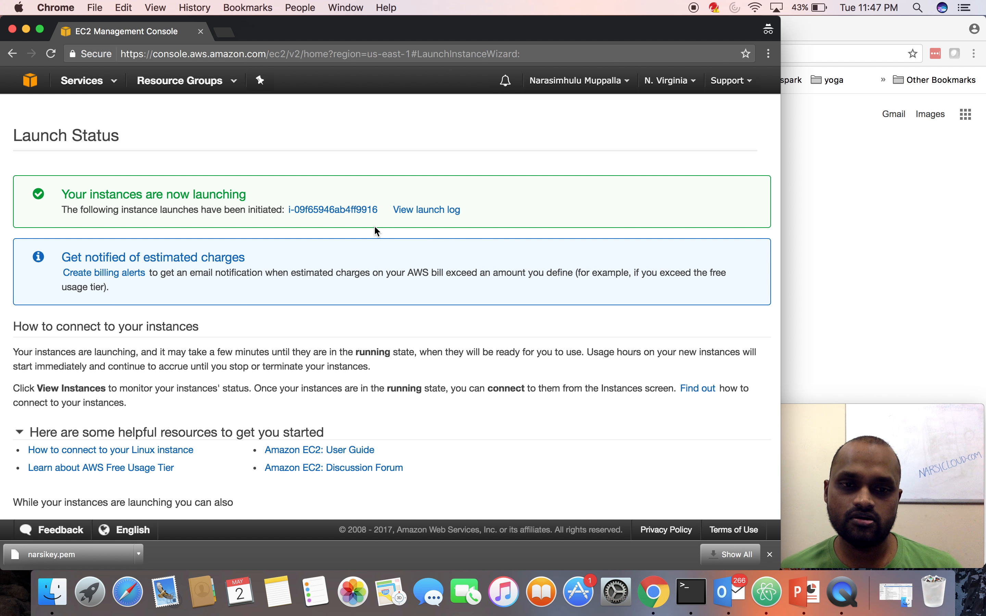
pyautogui.click(325, 210)
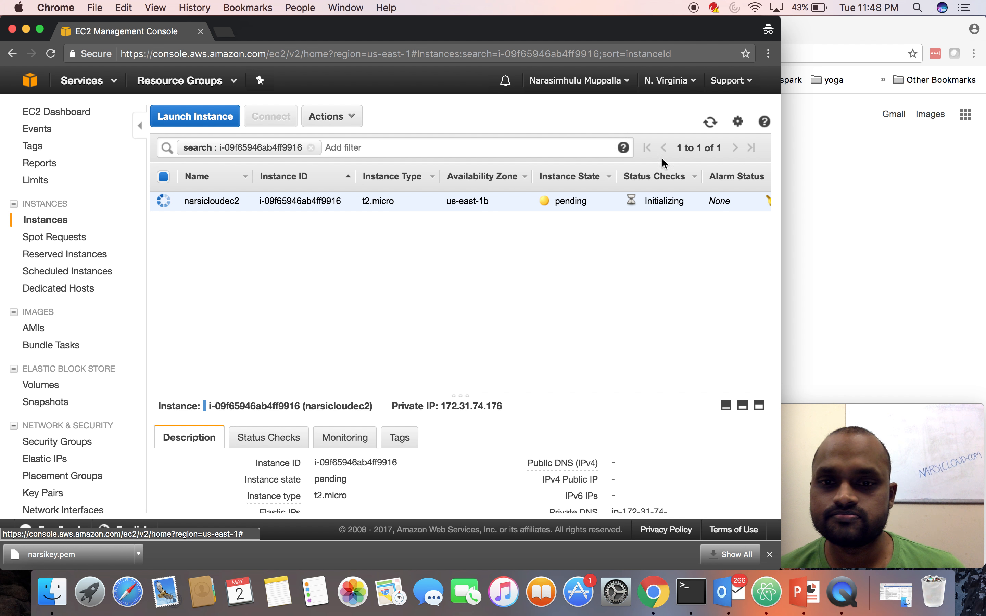
pyautogui.hscroll(10, 622, 240)
pyautogui.hscroll(5, 622, 240)
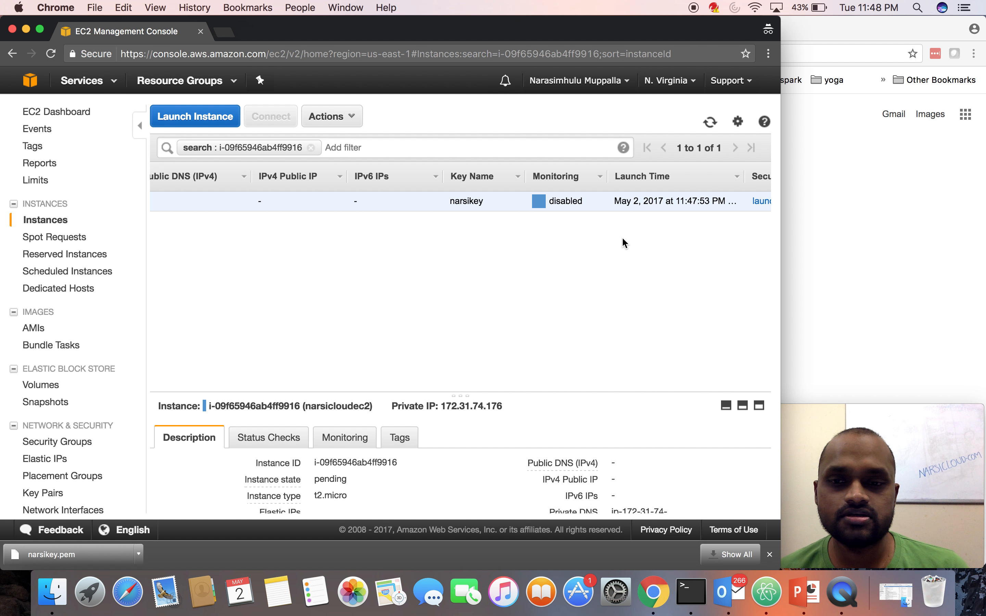
pyautogui.hscroll(-15, 622, 239)
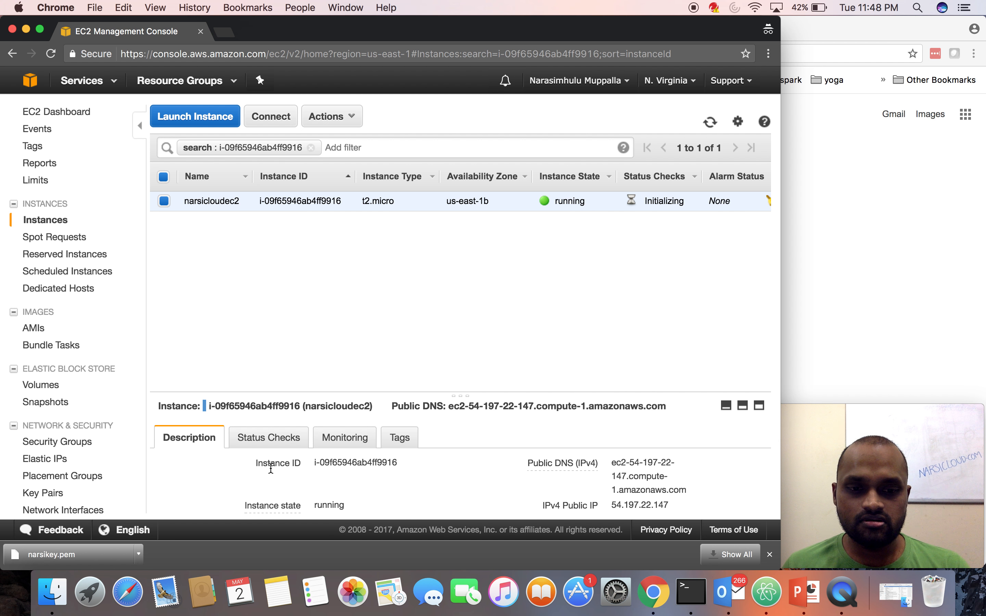
# - Examine the instance's description details, highlighting its public DNS and reading through the IP, security group, AMI and network entries
pyautogui.scroll(-3, 271, 468)
pyautogui.scroll(3, 271, 468)
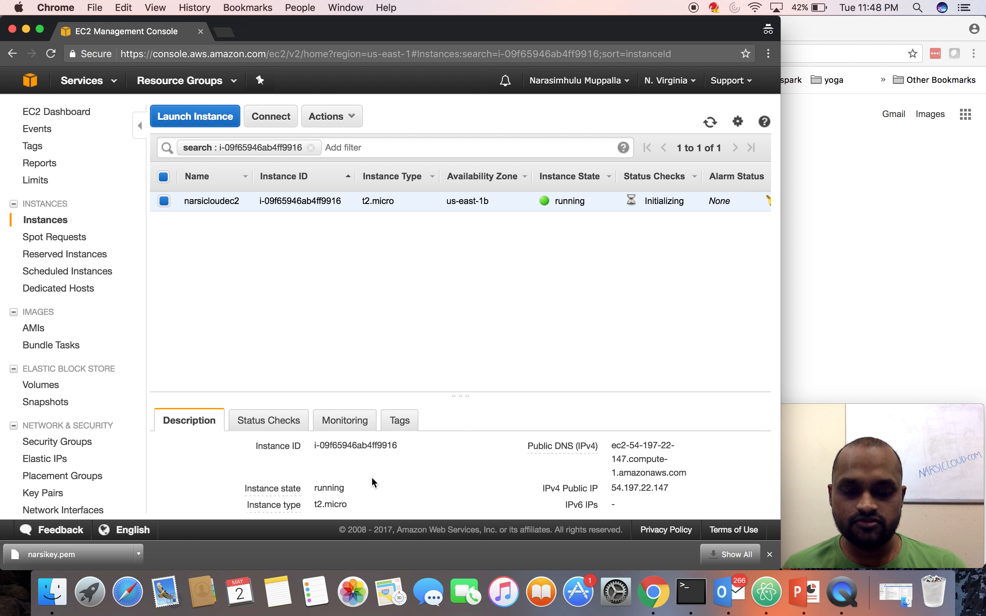
pyautogui.scroll(-3, 371, 475)
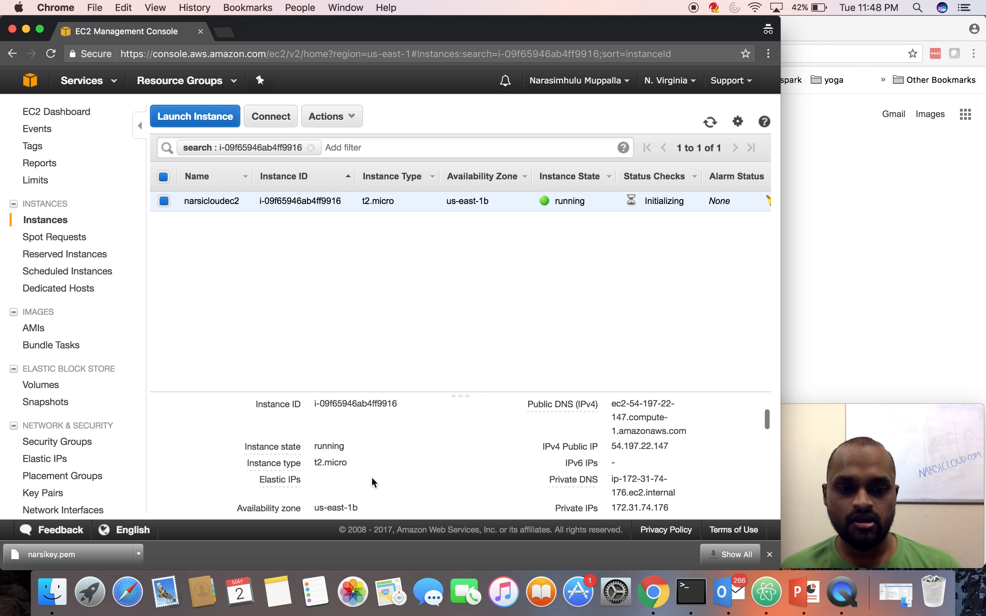
pyautogui.scroll(3, 371, 476)
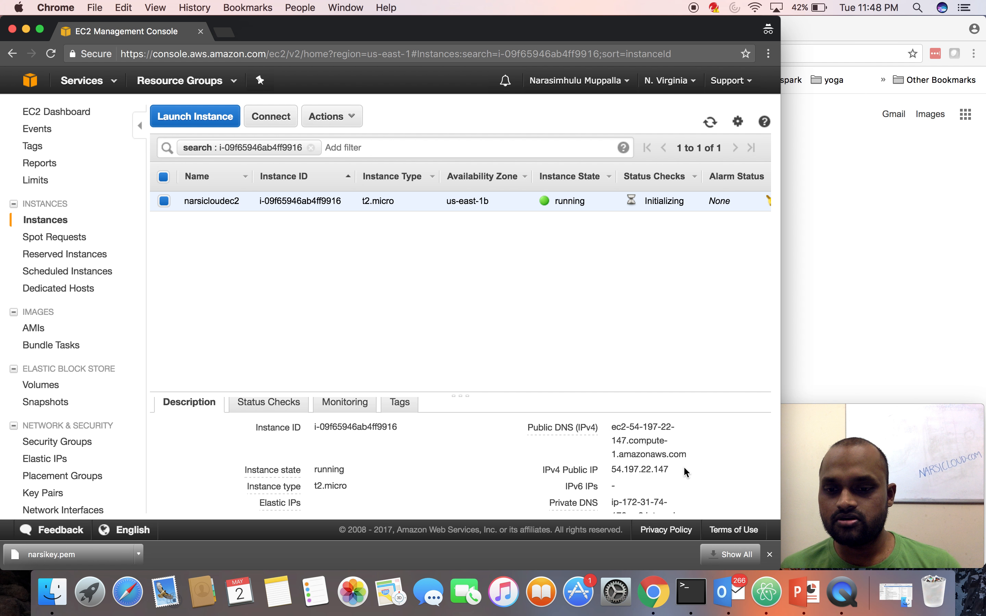
pyautogui.click(686, 456)
pyautogui.moveTo(687, 456); pyautogui.dragTo(613, 427)
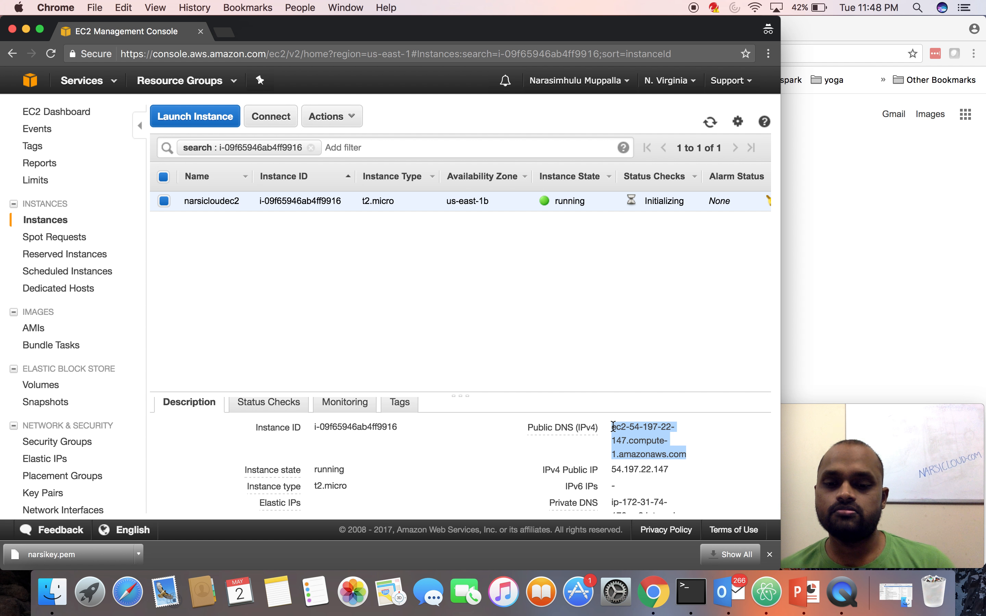
pyautogui.scroll(-3, 614, 427)
pyautogui.scroll(-3, 613, 428)
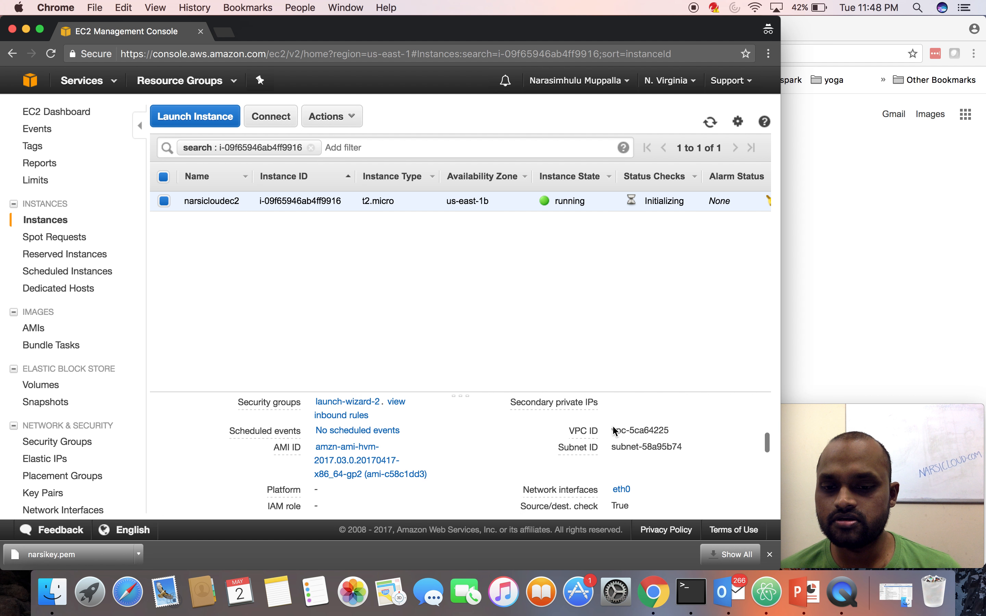
pyautogui.scroll(-1, 615, 432)
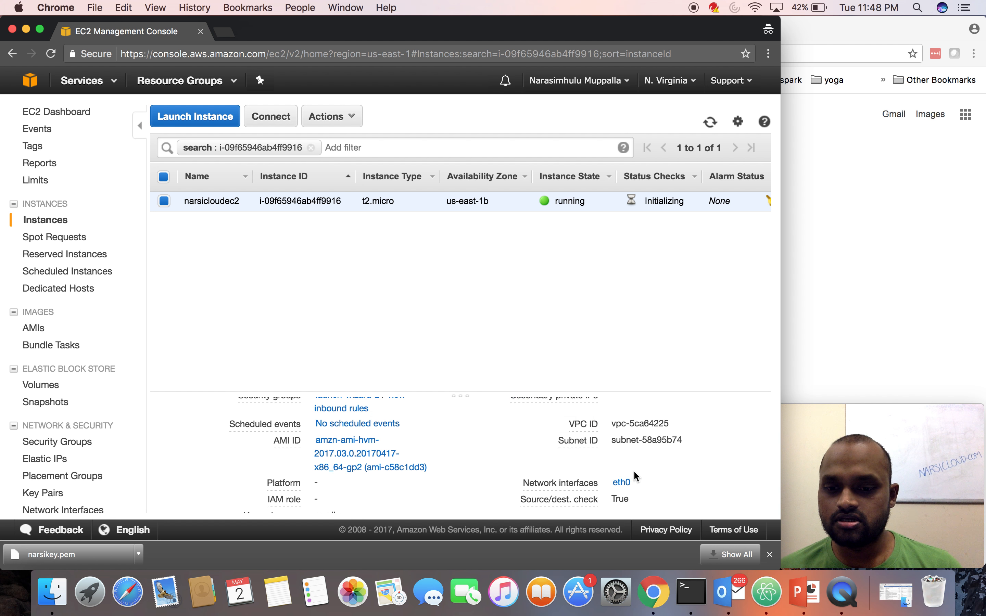
pyautogui.scroll(-2, 635, 474)
pyautogui.scroll(-2, 589, 458)
pyautogui.scroll(-1, 591, 464)
pyautogui.scroll(5, 591, 461)
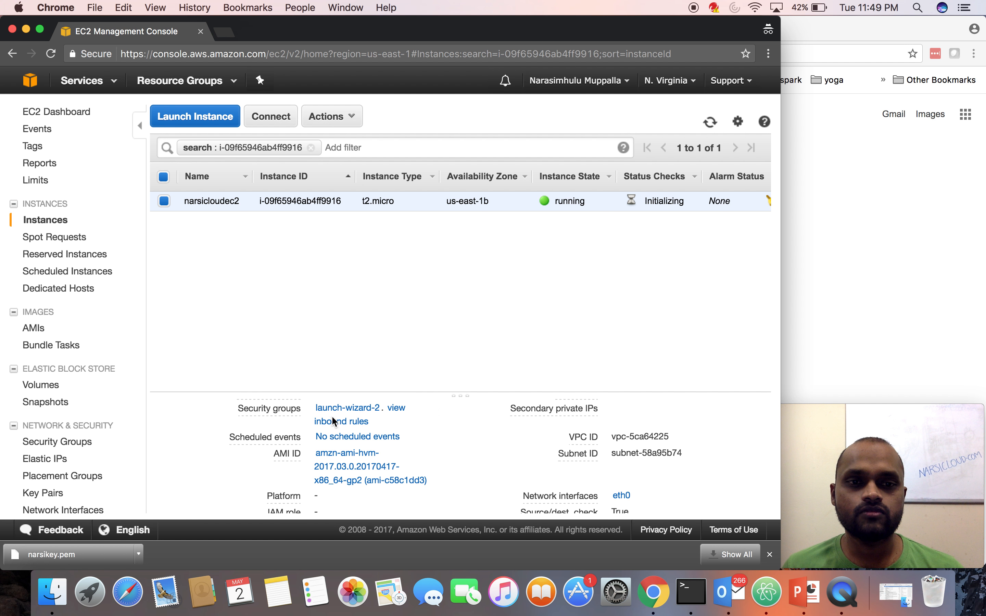
# - Review the system and instance status checks of the new instance
pyautogui.scroll(5, 392, 447)
pyautogui.click(298, 448)
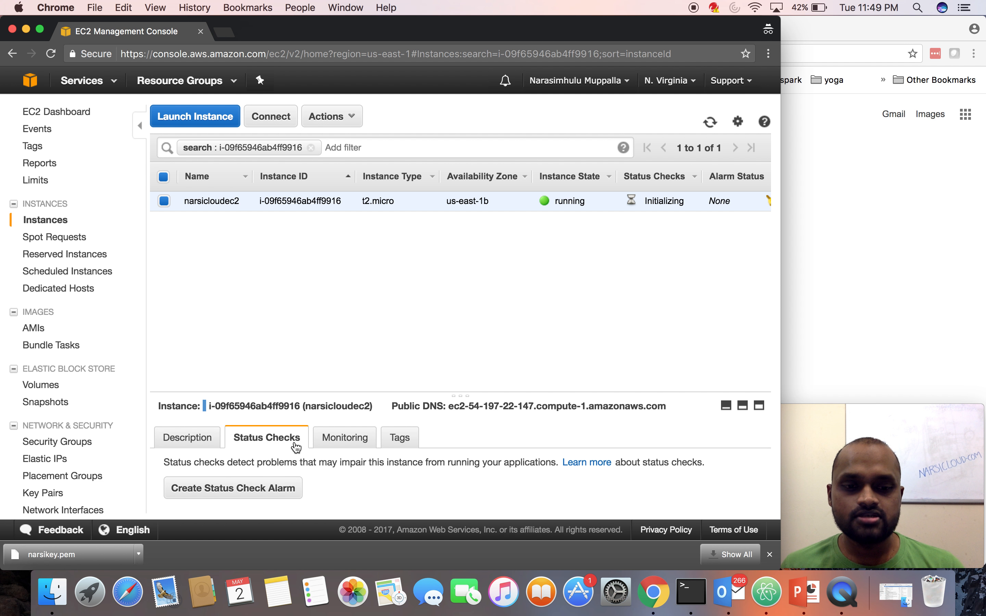
pyautogui.scroll(-3, 430, 472)
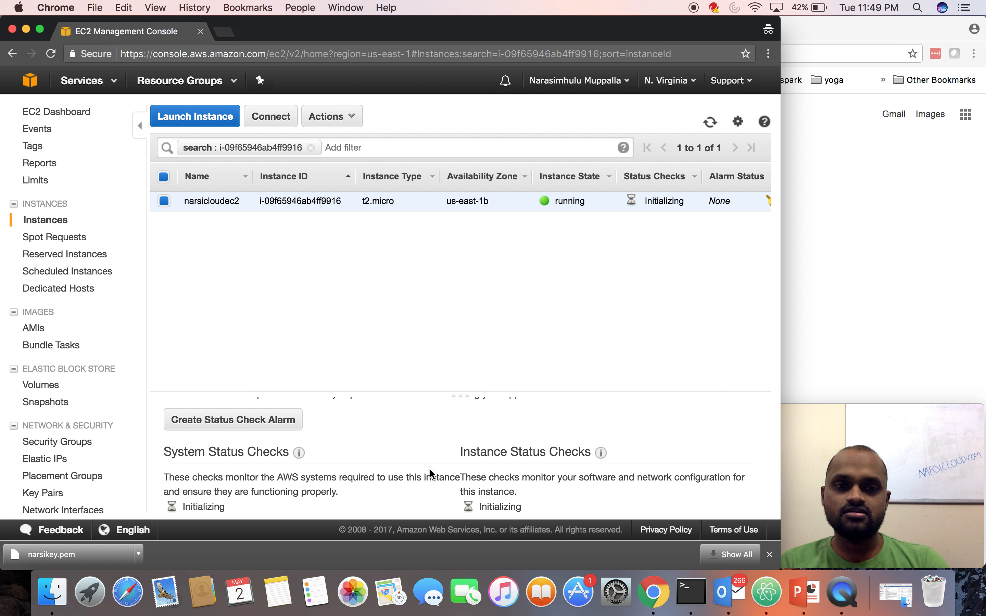
pyautogui.scroll(-3, 476, 493)
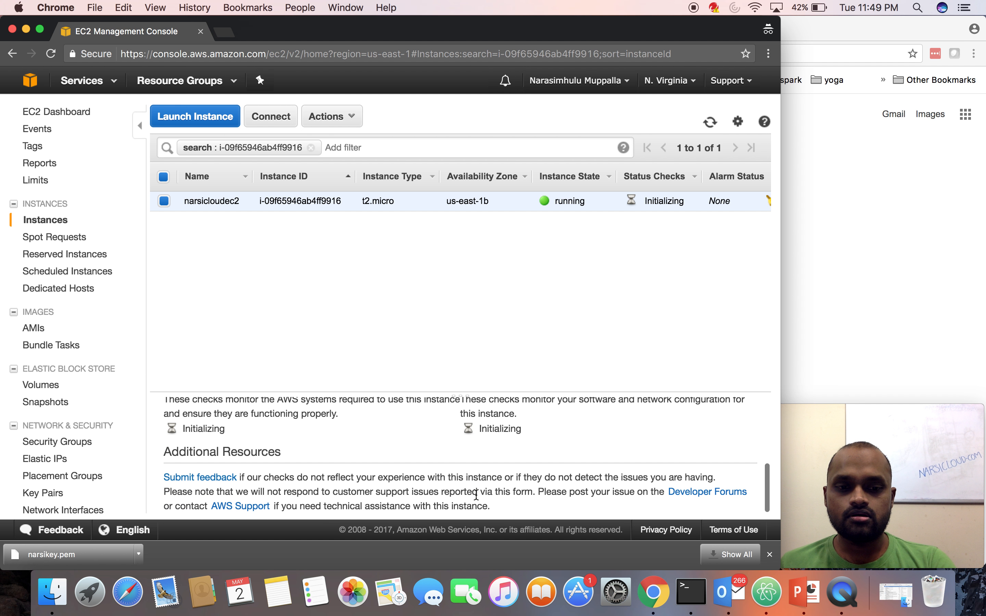
# - Review the instance's CloudWatch monitoring graphs, from CPU utilization through disk and network to failed status checks
pyautogui.scroll(5, 476, 495)
pyautogui.click(362, 443)
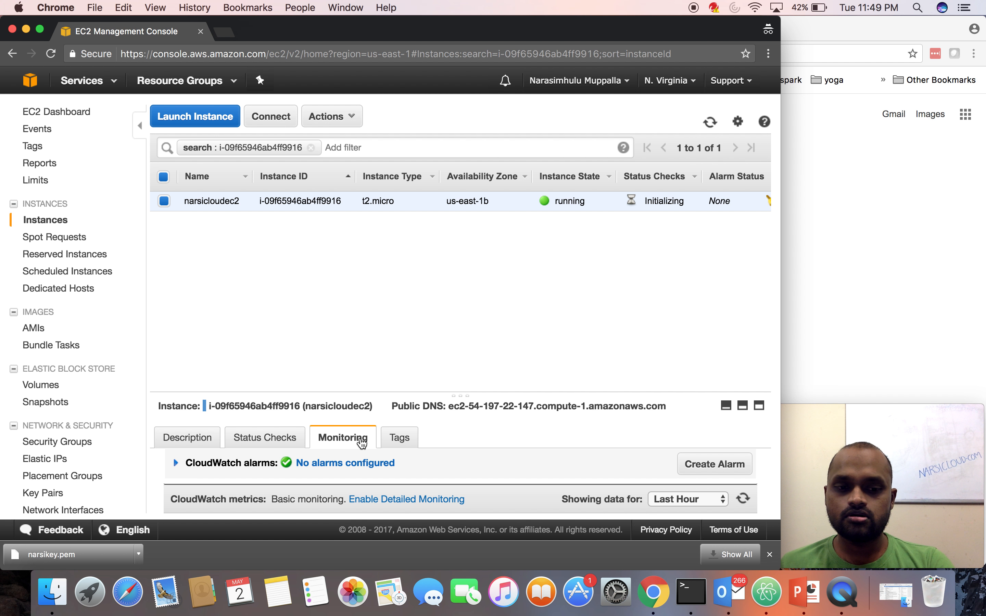
pyautogui.scroll(-2, 438, 454)
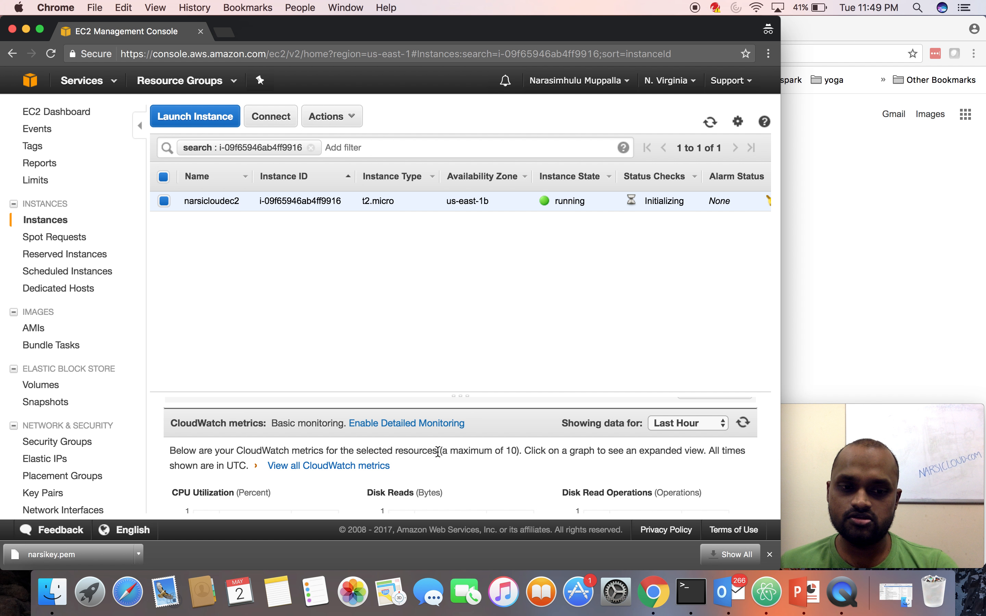
pyautogui.scroll(-1, 438, 452)
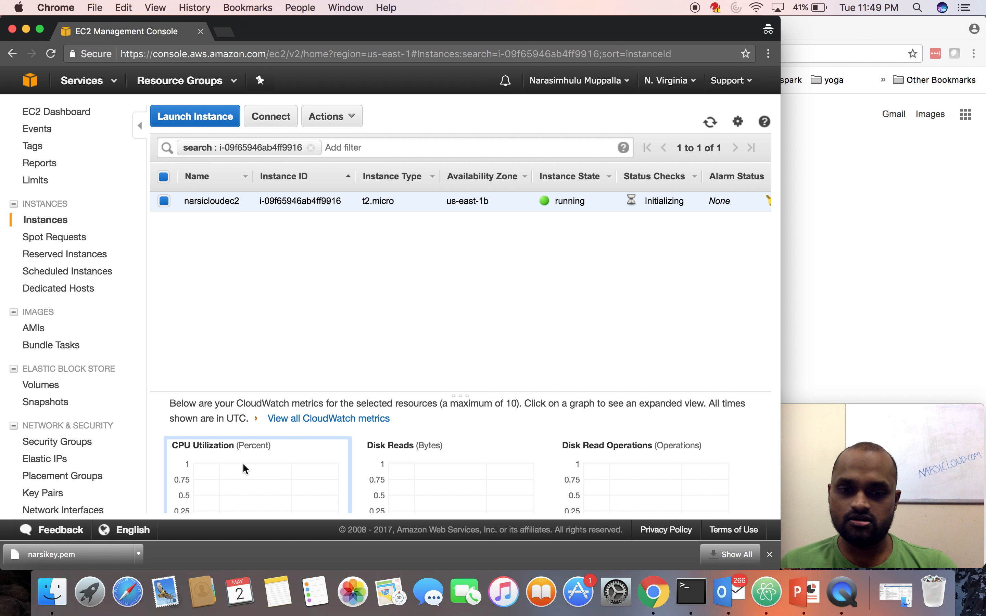
pyautogui.scroll(-2, 507, 486)
pyautogui.scroll(-3, 508, 485)
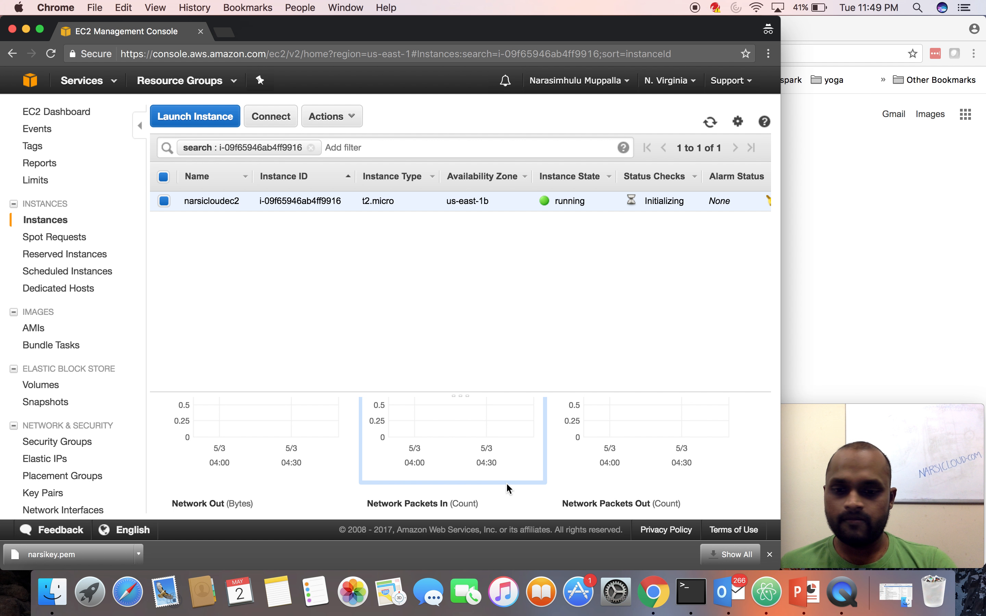
pyautogui.scroll(-3, 507, 486)
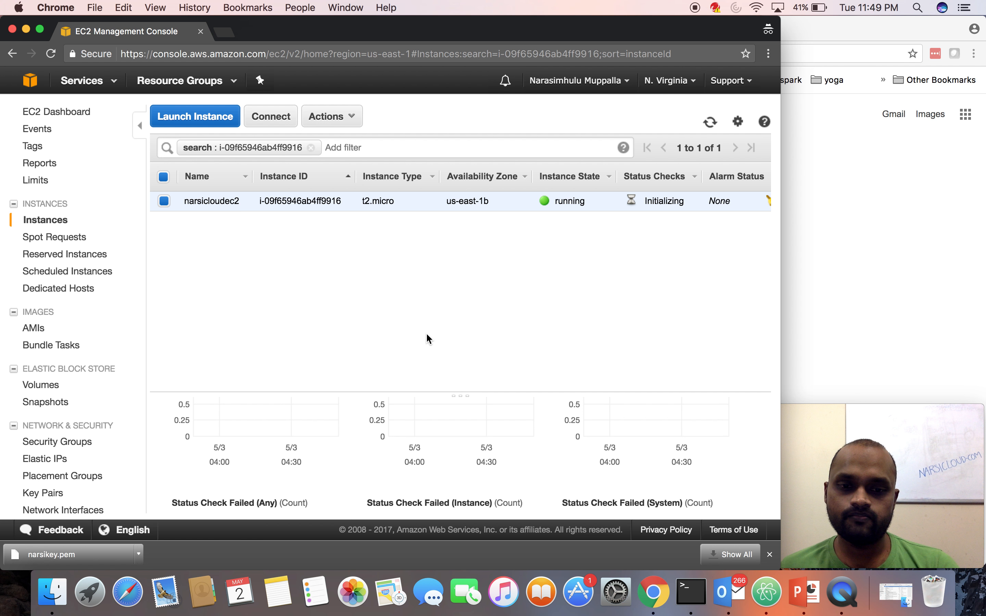
# - View the tags assigned to the new instance
pyautogui.scroll(10, 493, 445)
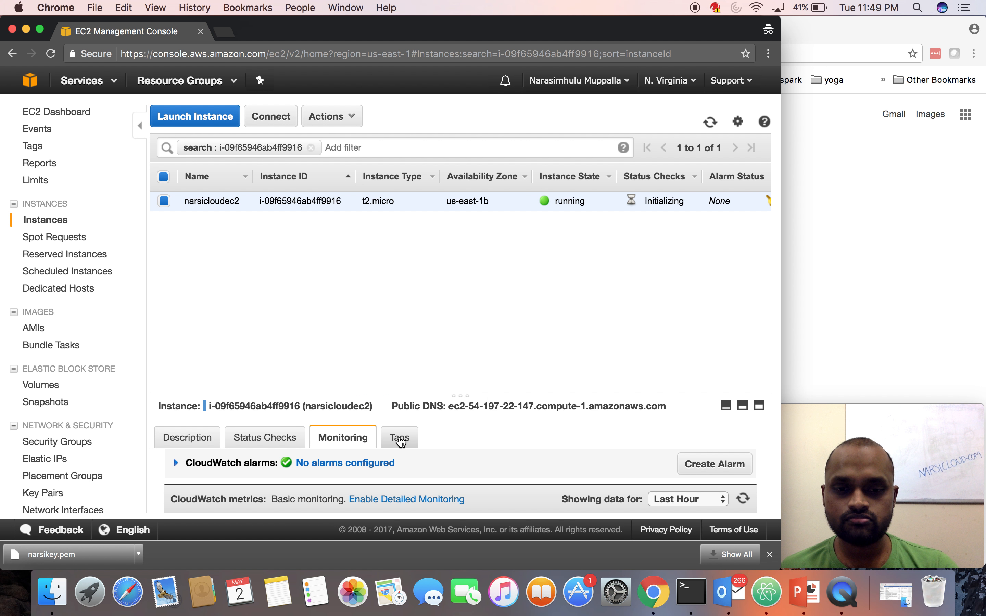
pyautogui.click(398, 437)
pyautogui.scroll(-2, 531, 463)
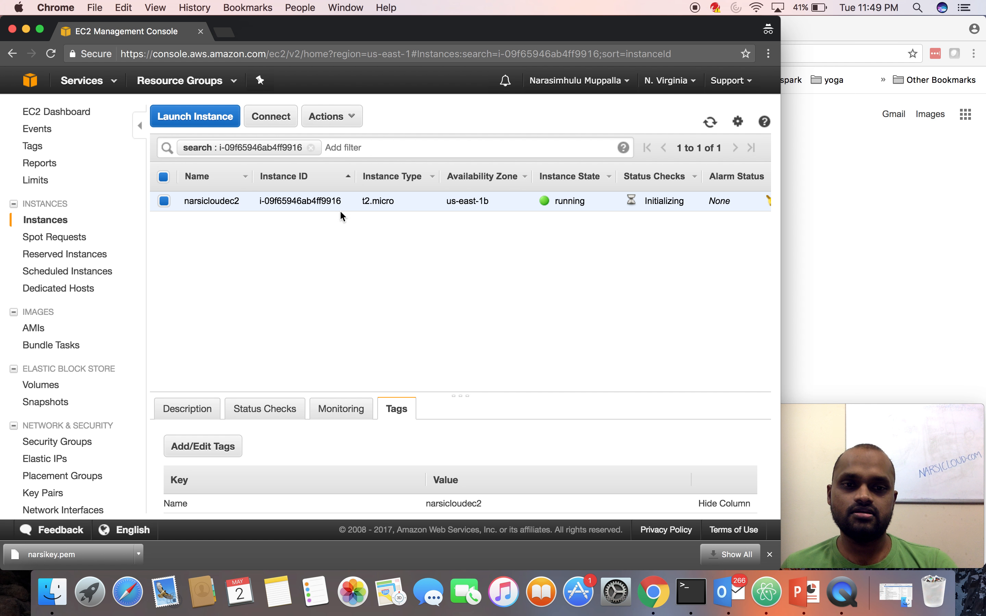
# - Remove the instance ID filter and search the instances for narsicloudec2
pyautogui.click(311, 147)
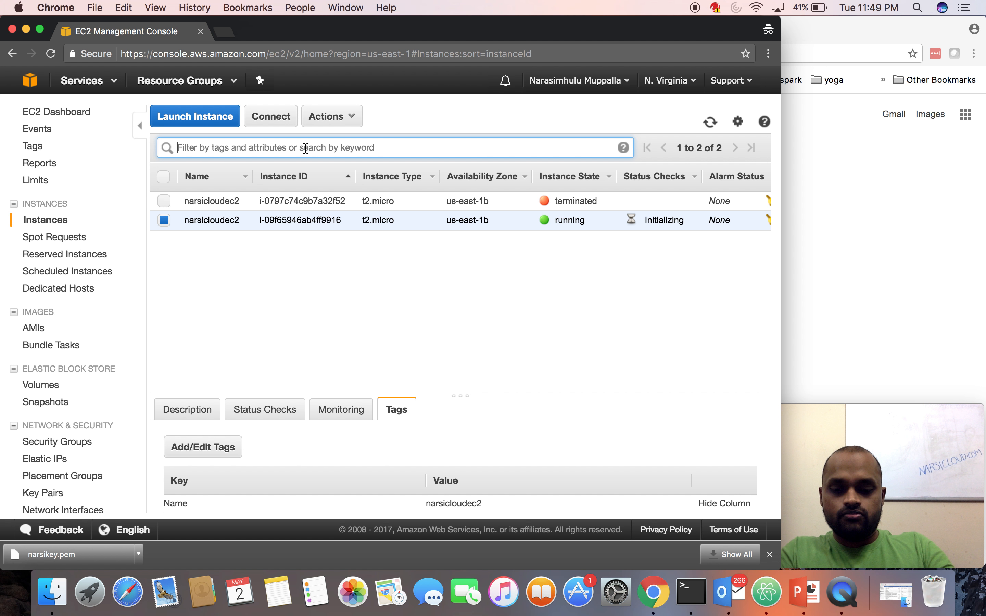
pyautogui.write('nars')
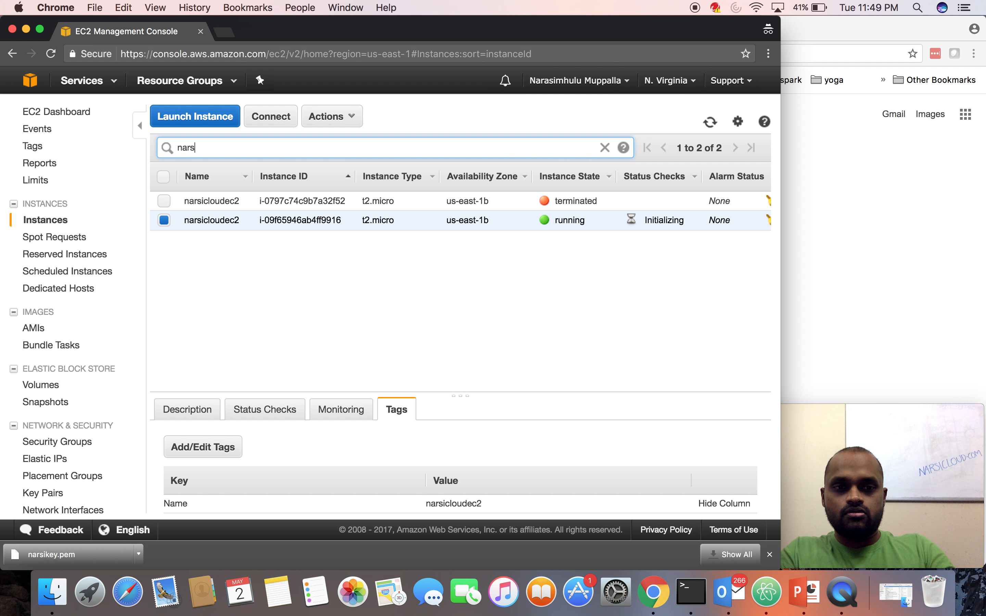
pyautogui.write('iclo')
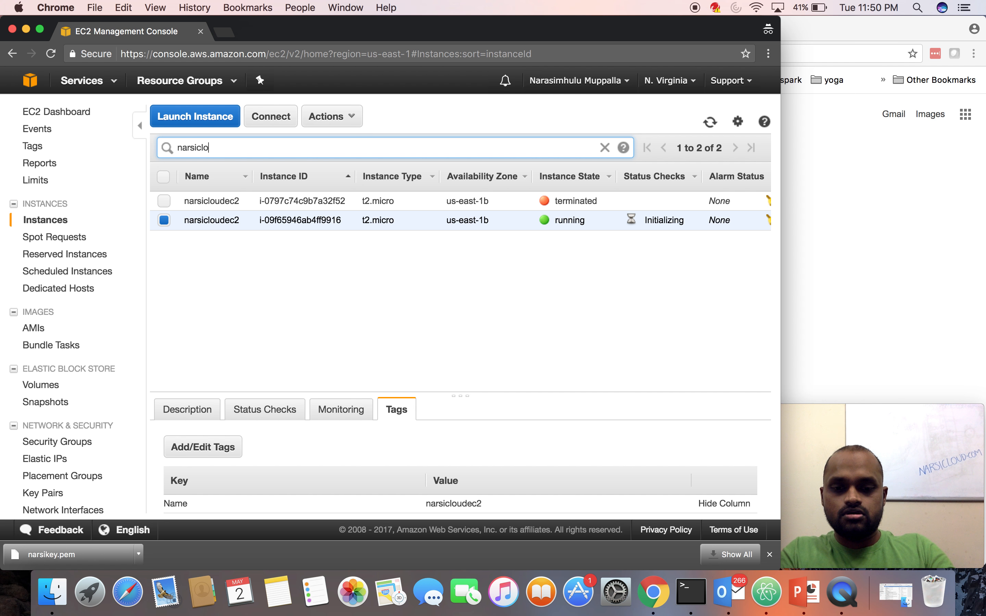
pyautogui.write('udec2')
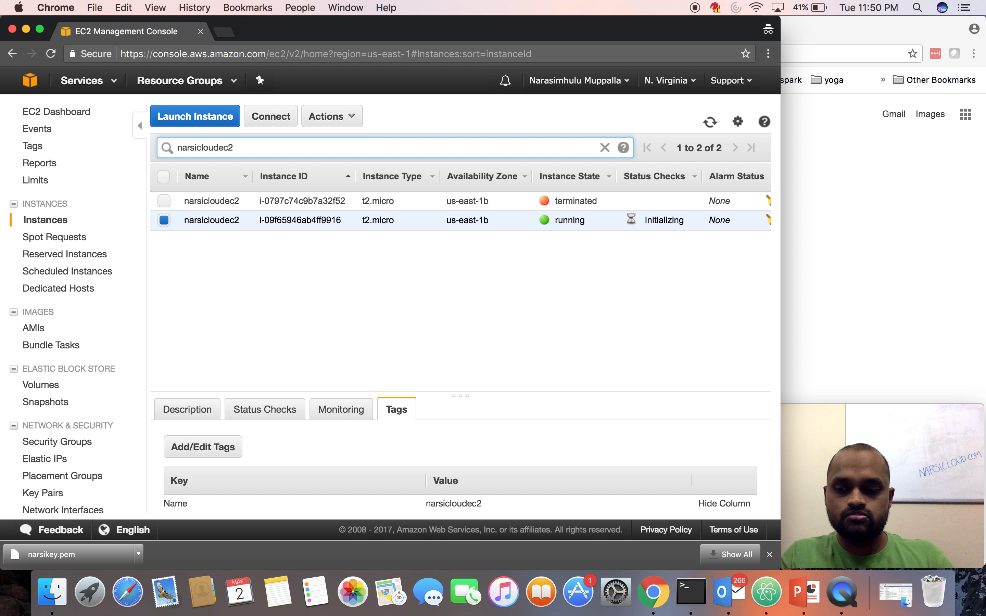
pyautogui.press('Return')
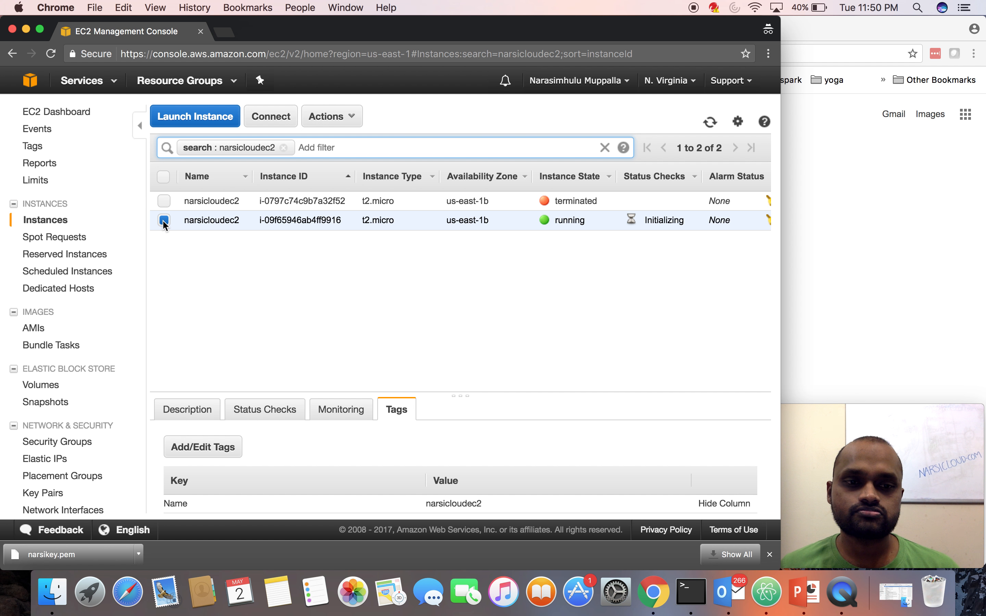
pyautogui.click(352, 116)
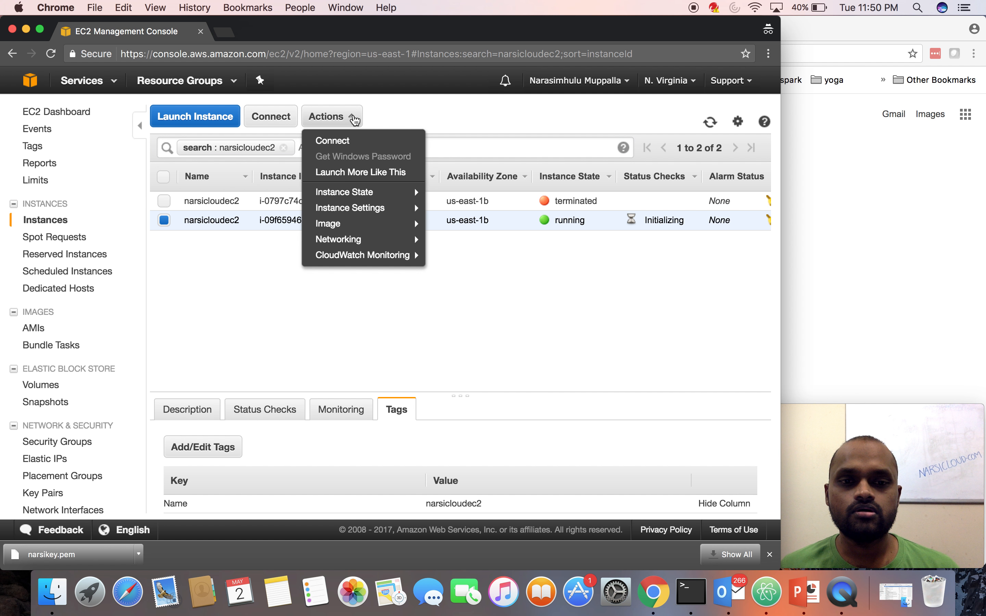
pyautogui.moveTo(369, 192)
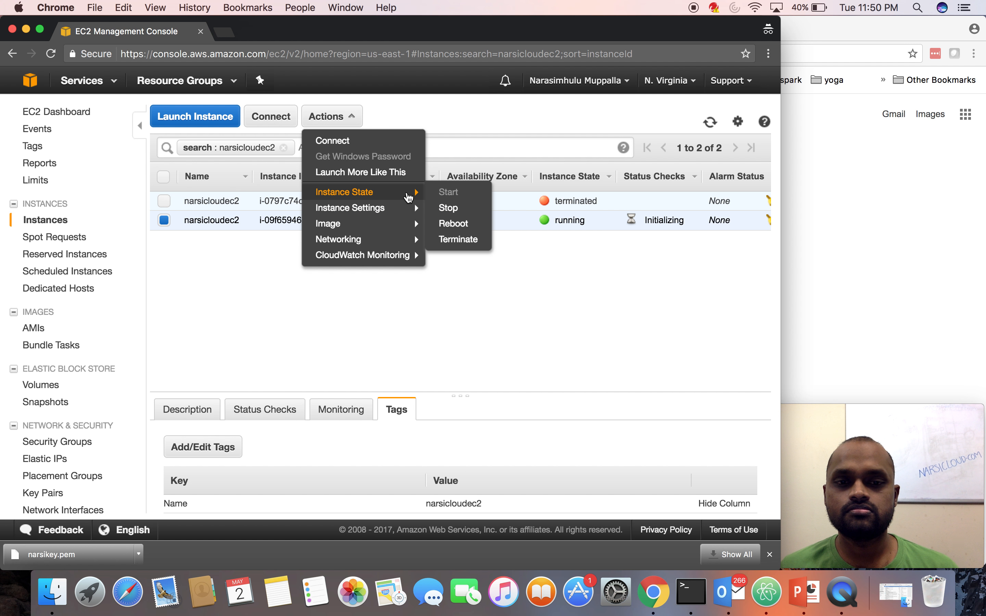
pyautogui.click(457, 211)
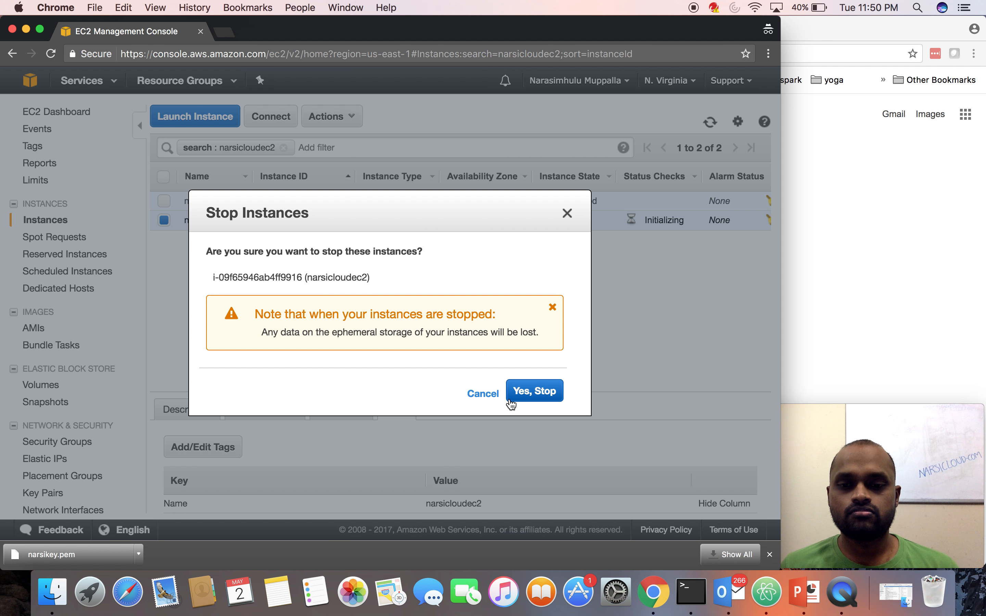
pyautogui.click(482, 393)
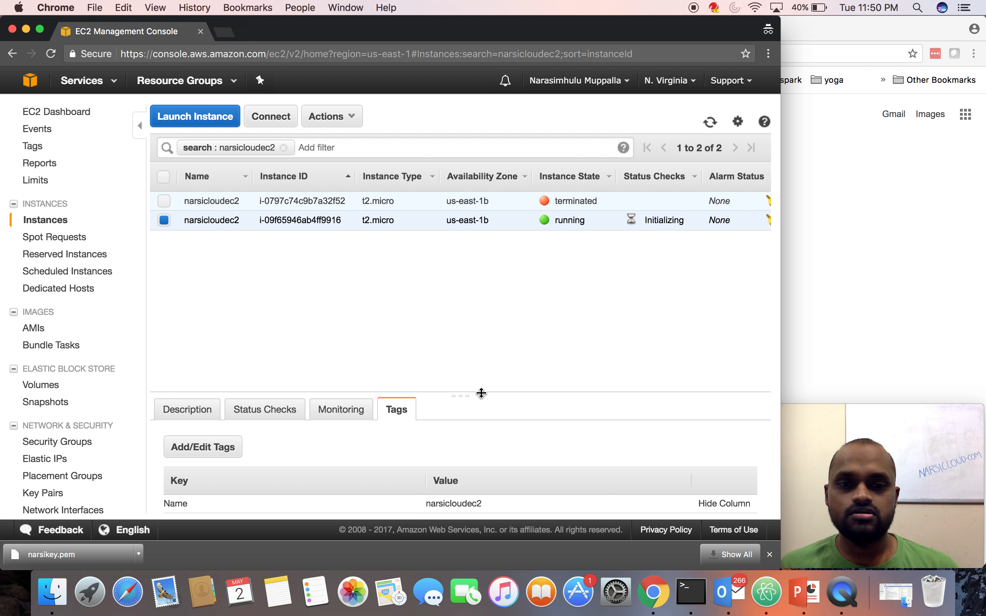
pyautogui.click(344, 117)
pyautogui.moveTo(378, 201)
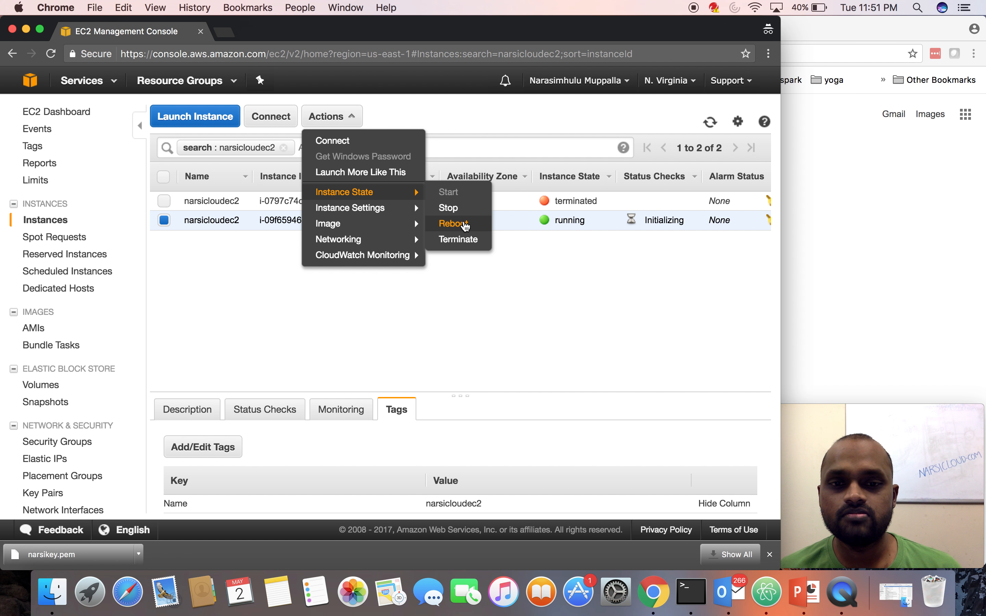
pyautogui.click(463, 224)
pyautogui.click(477, 353)
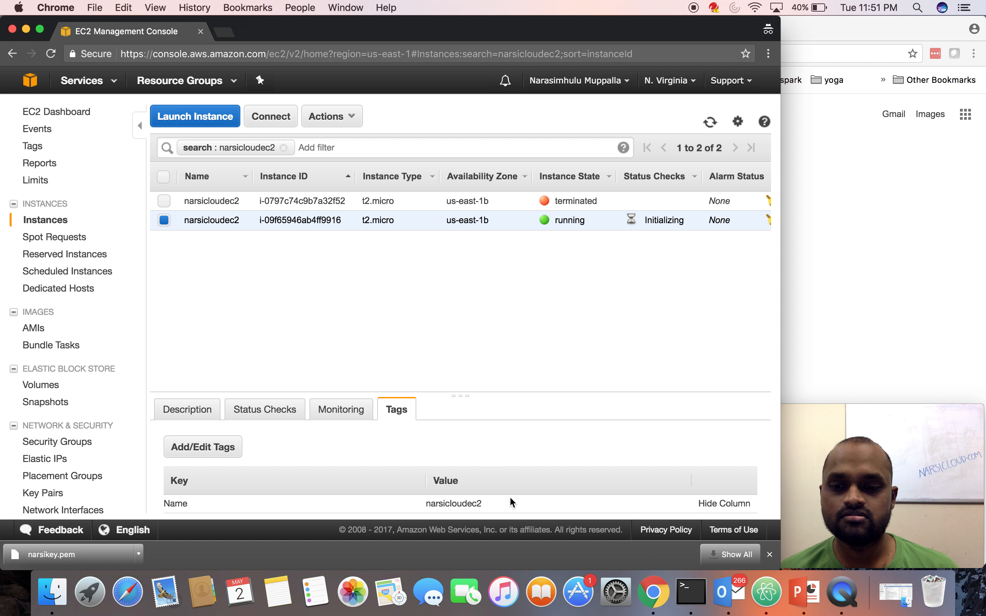
# - Review the description details of the running narsicloudec2 instance, including its public and private IP addresses
pyautogui.click(204, 415)
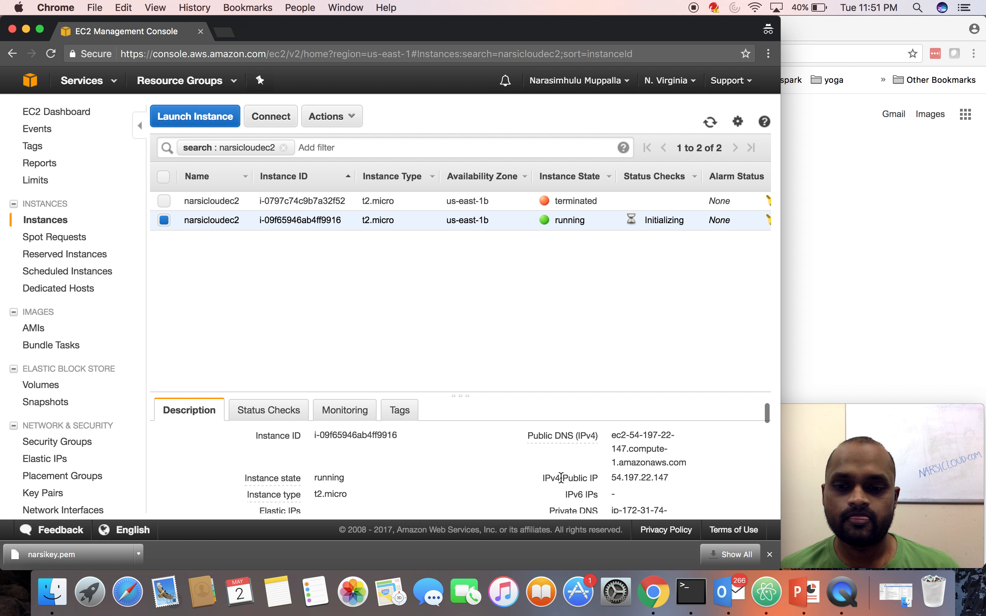
pyautogui.scroll(-5, 561, 477)
pyautogui.scroll(5, 561, 477)
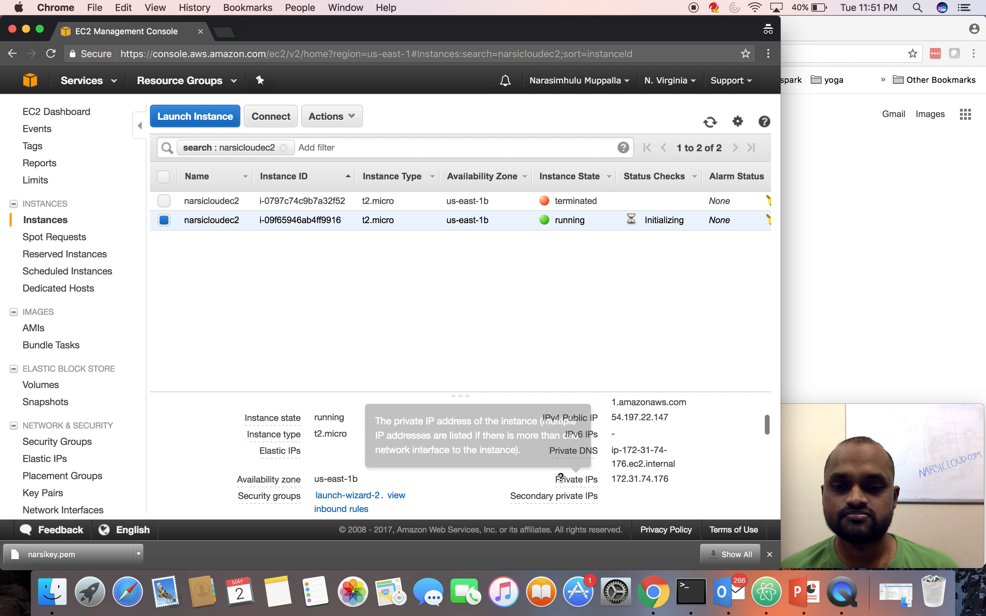
# - Stop the running narsicloudec2 instance and confirm the stop request
pyautogui.click(348, 116)
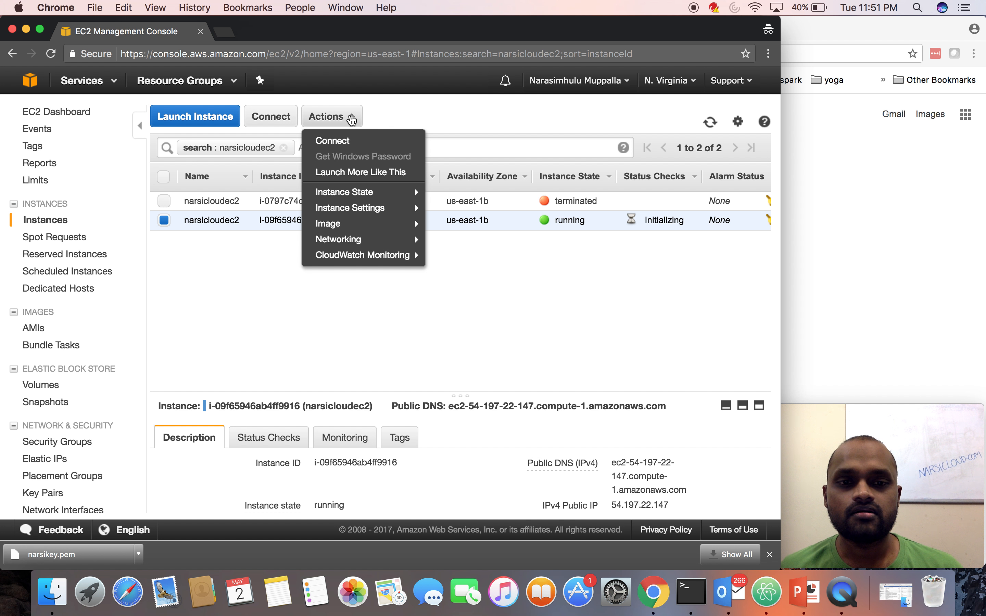
pyautogui.moveTo(407, 192)
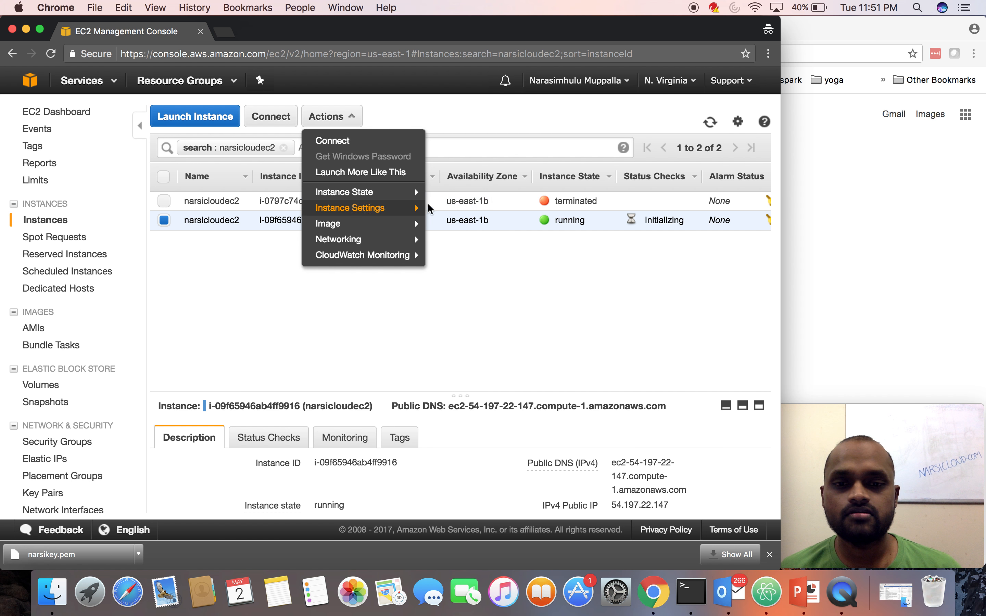
pyautogui.click(454, 208)
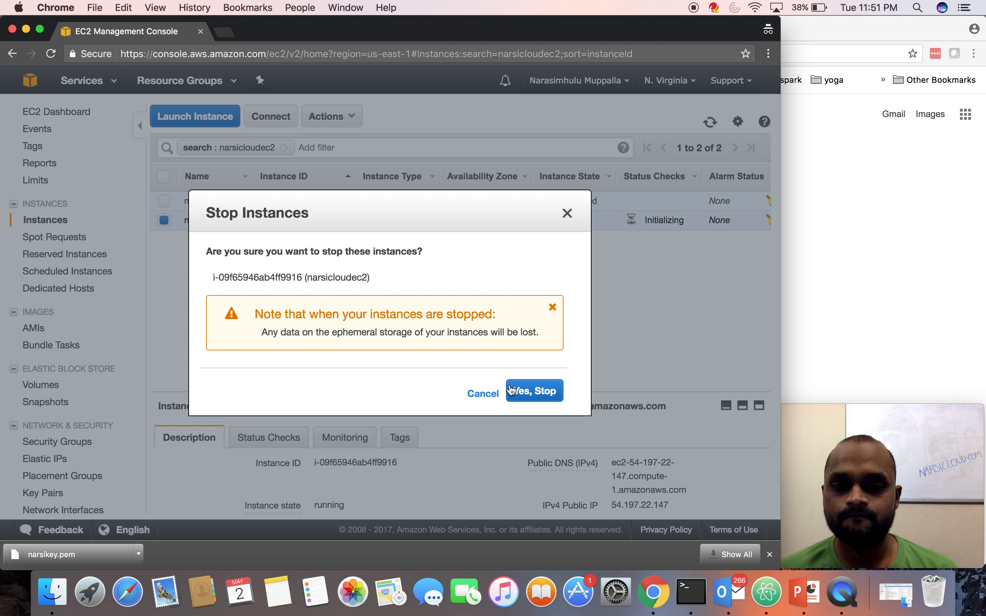
pyautogui.click(538, 392)
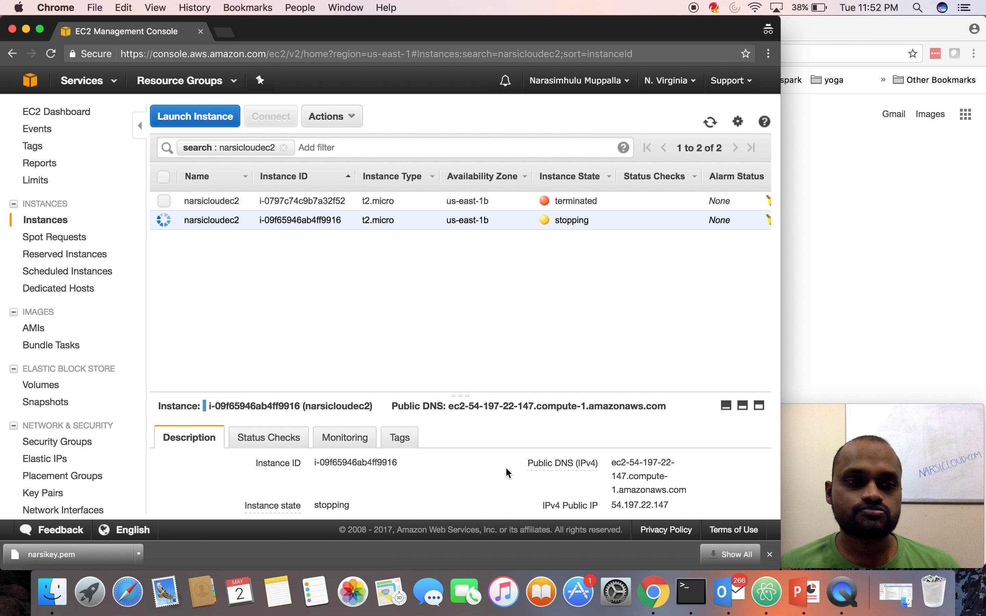
# - Open the list of EC2 key pairs under Network & Security
pyautogui.scroll(-3, 78, 434)
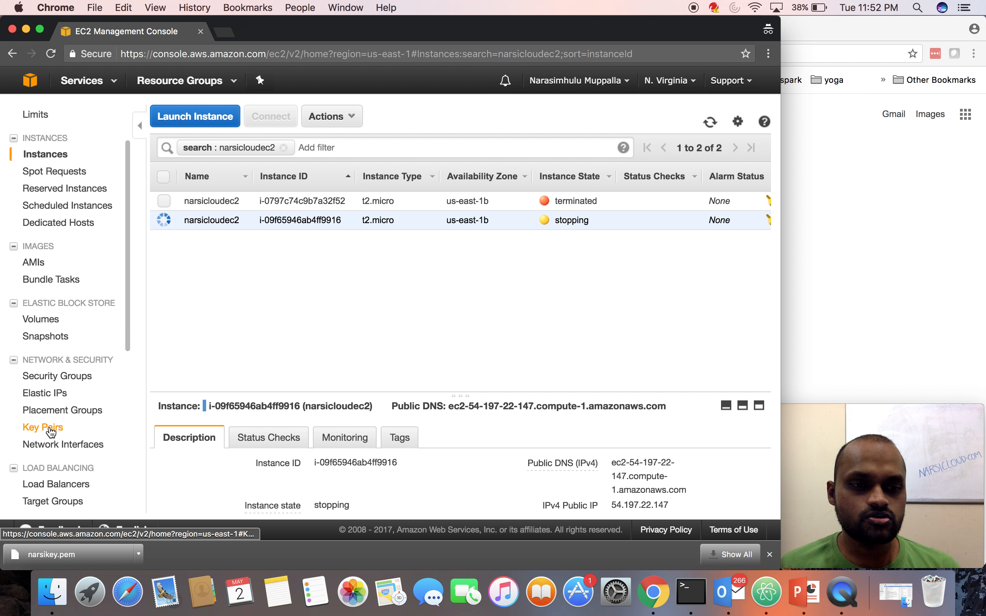
pyautogui.click(51, 431)
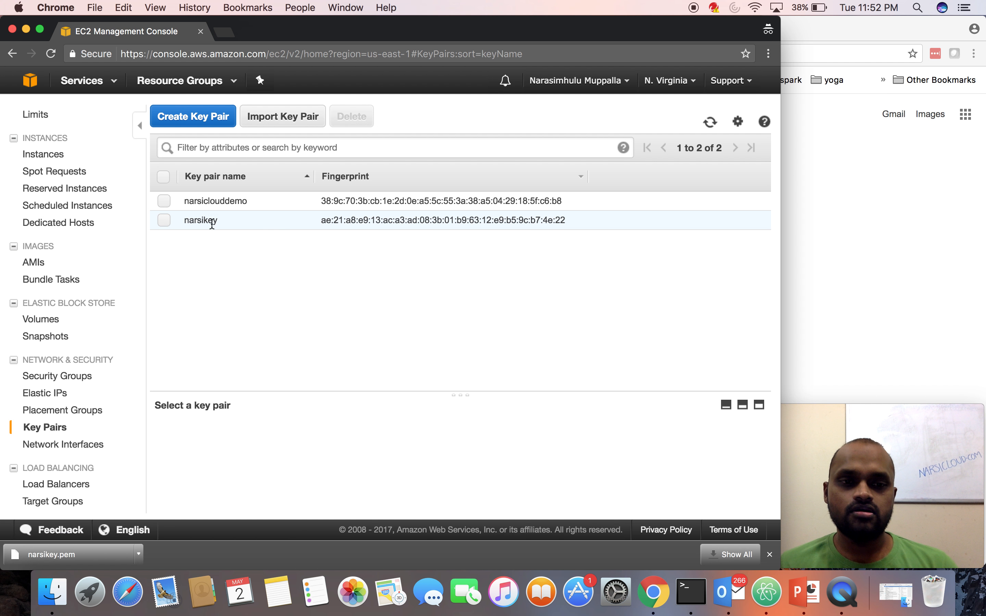